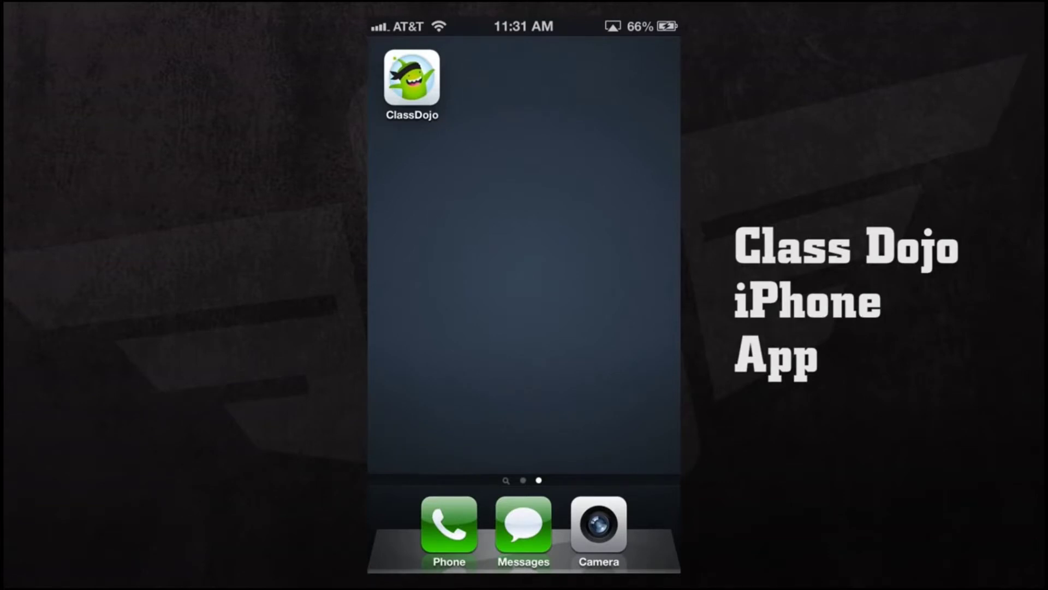
- Launch ClassDojo on the iPhone and open its side menu
{"action": "left_click", "coordinate": [411, 78]}
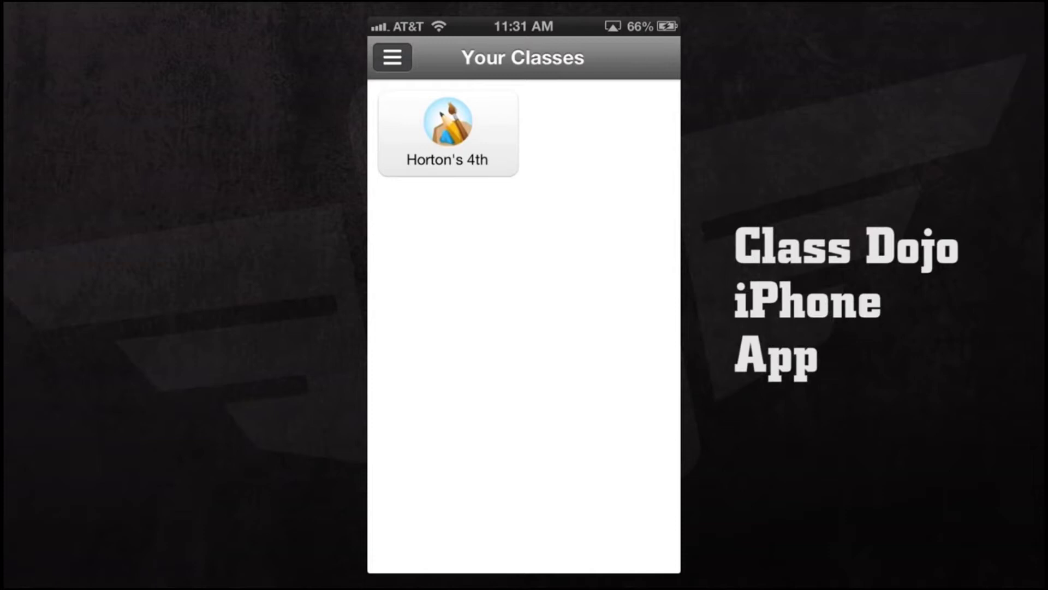
{"action": "left_click", "coordinate": [392, 56]}
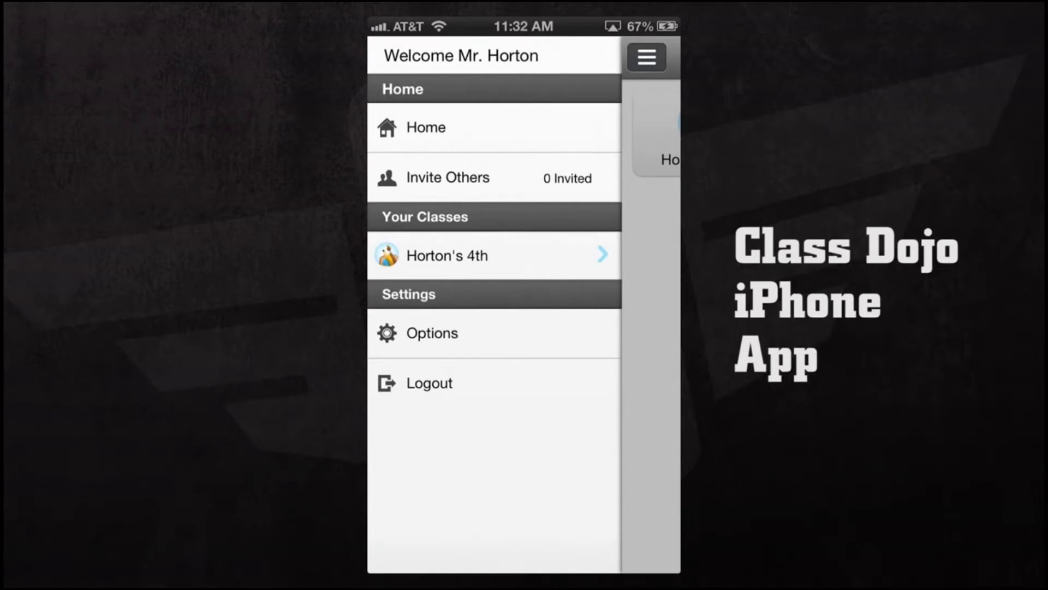
{"action": "left_click", "coordinate": [431, 333]}
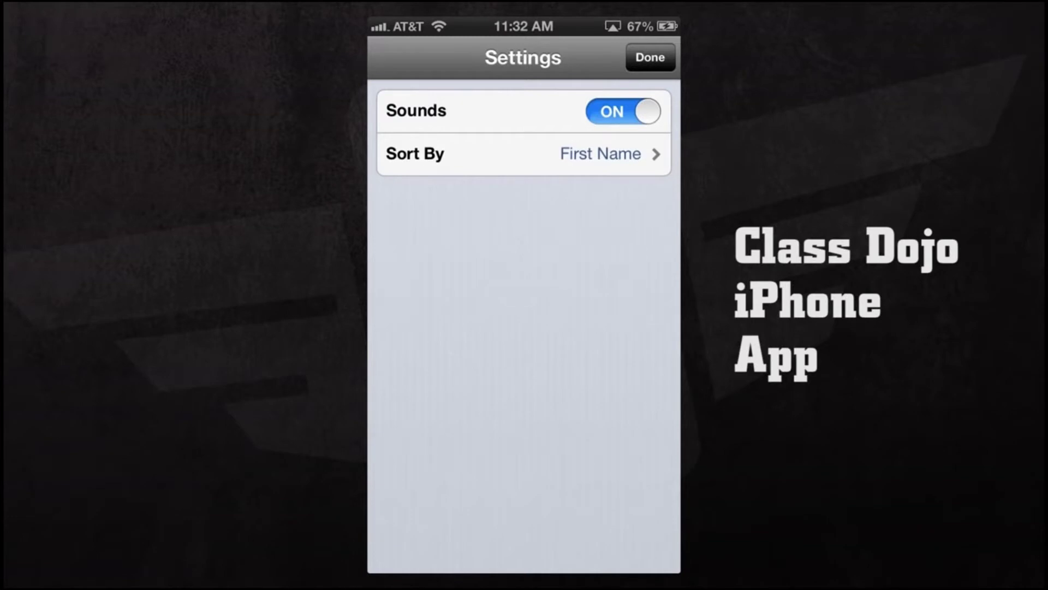
{"action": "left_click", "coordinate": [491, 154]}
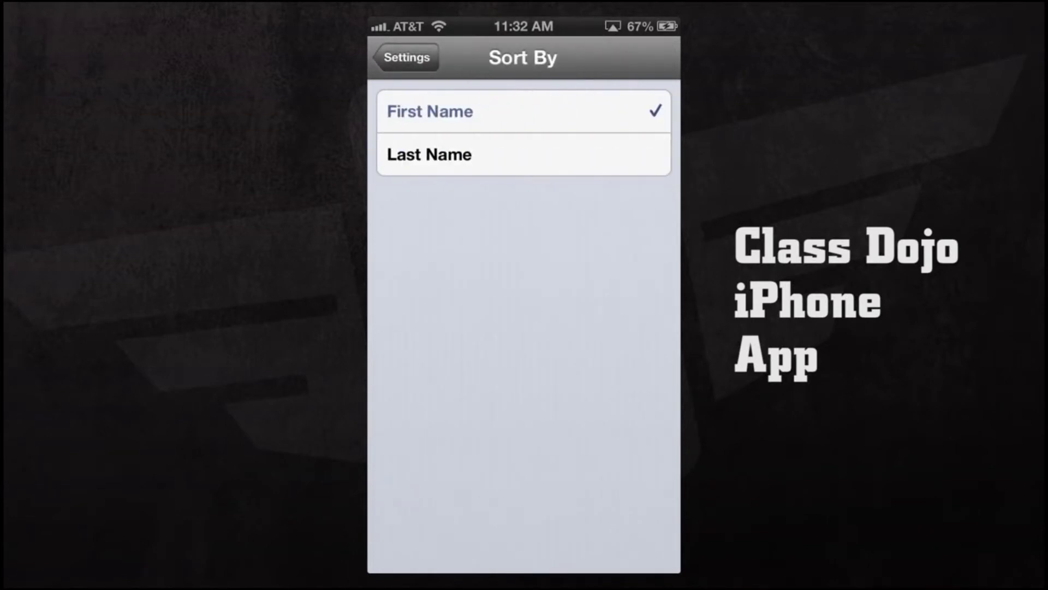
{"action": "left_click", "coordinate": [407, 57]}
{"action": "left_click", "coordinate": [623, 112]}
{"action": "left_click", "coordinate": [623, 112]}
{"action": "left_click", "coordinate": [650, 58]}
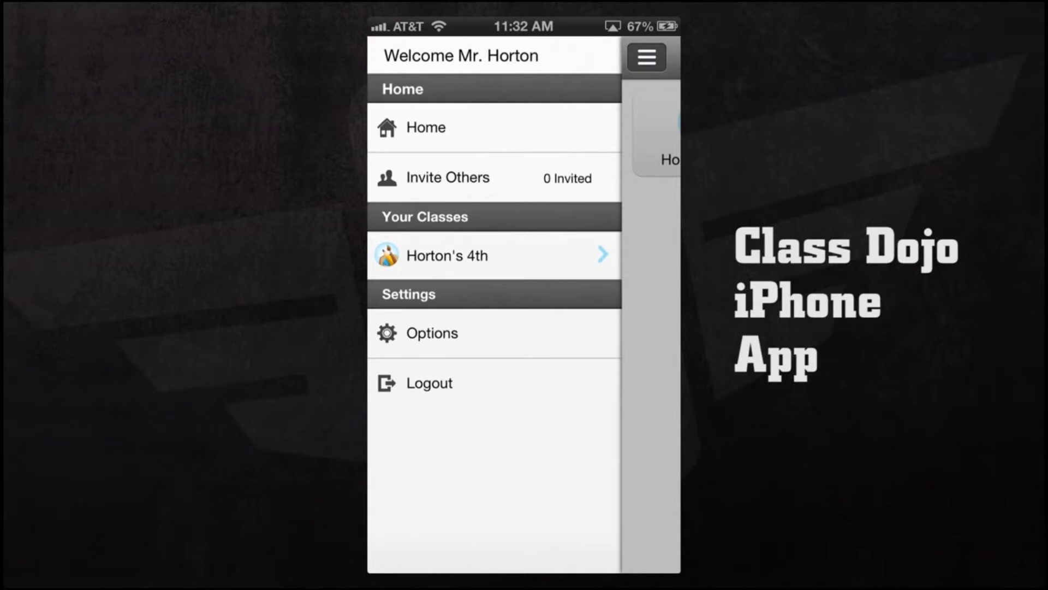
- Open the 4th-grade class, browse the student grid, and open the first student's awards
{"action": "left_click", "coordinate": [448, 256]}
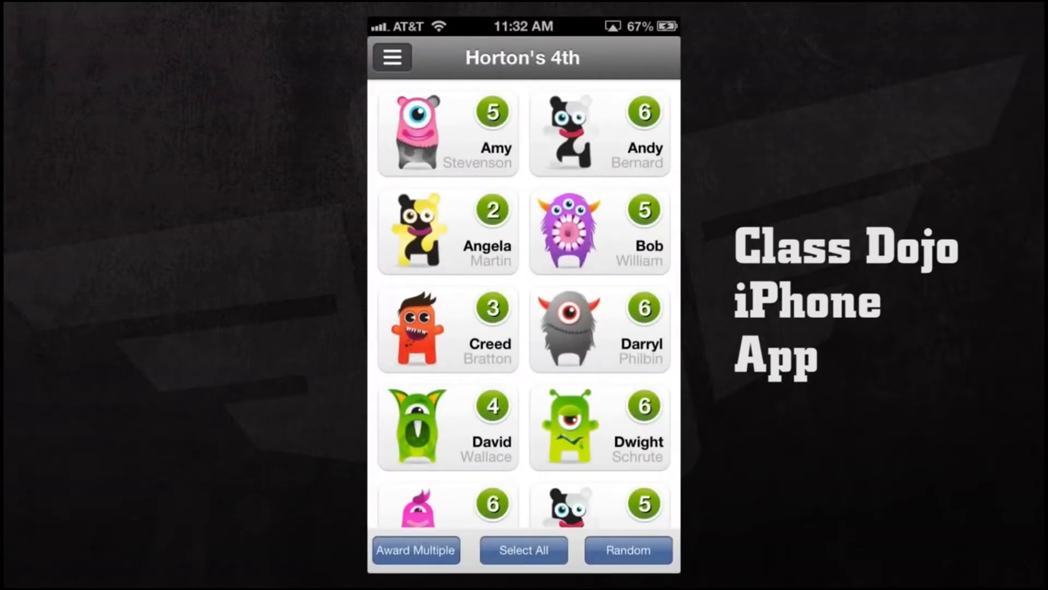
{"action": "left_click", "coordinate": [393, 57]}
{"action": "left_click", "coordinate": [426, 126]}
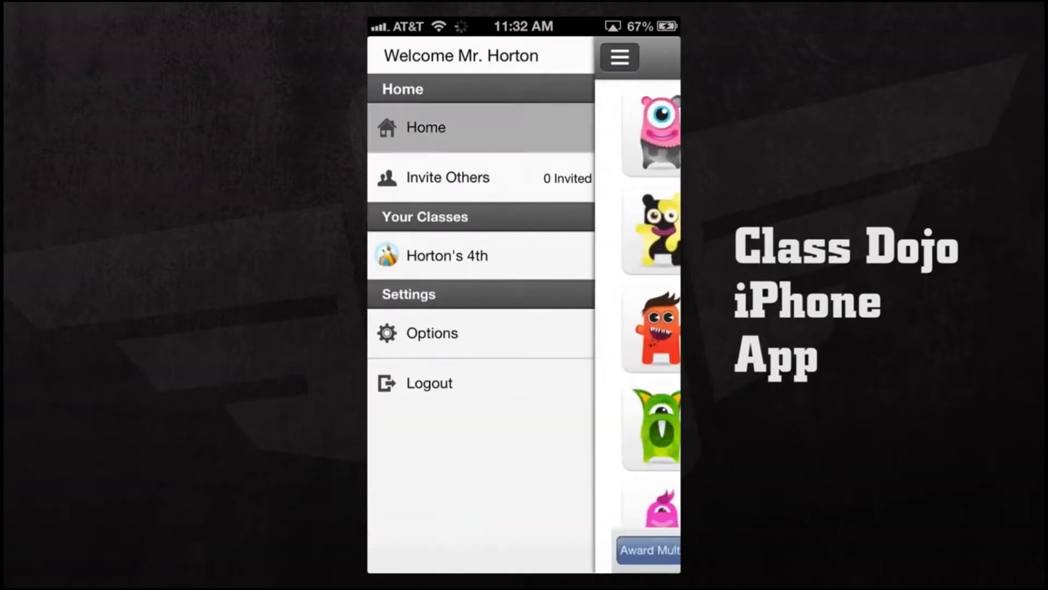
{"action": "left_click", "coordinate": [448, 134]}
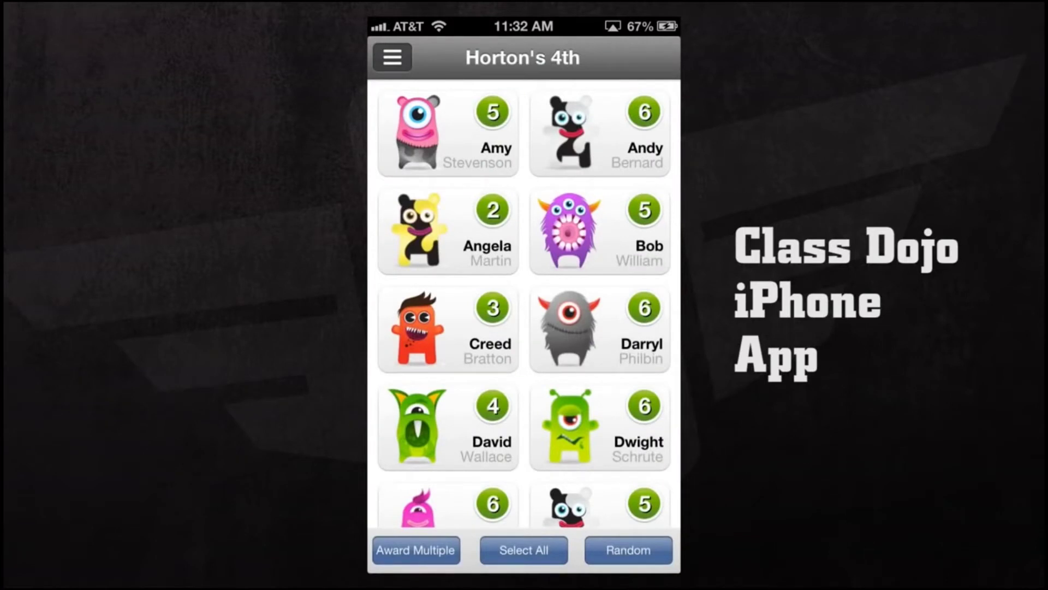
{"action": "scroll", "coordinate": [524, 304], "scroll_direction": "down", "scroll_amount": 10}
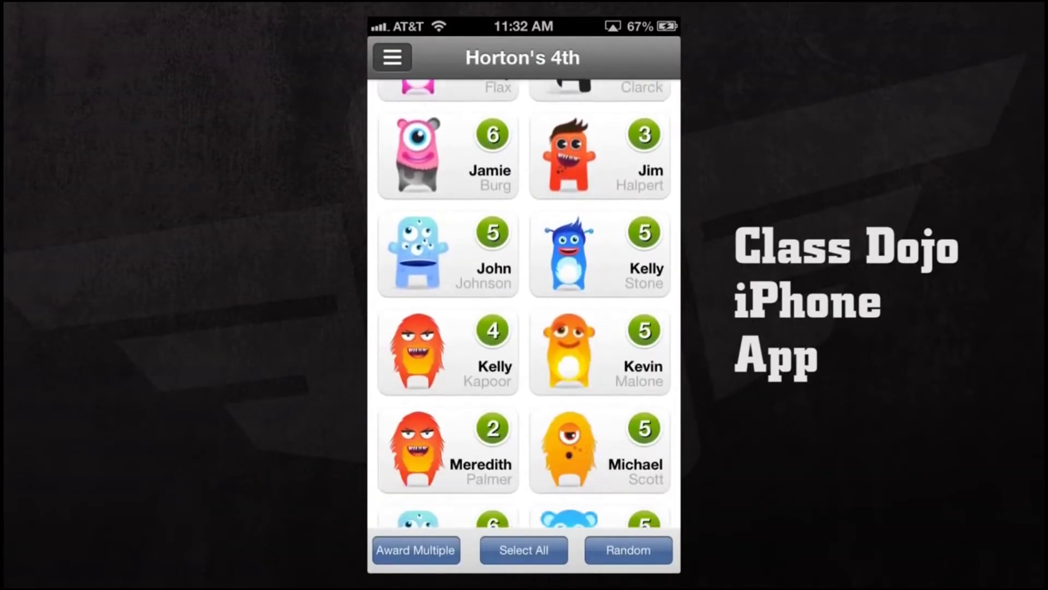
{"action": "scroll", "coordinate": [524, 303], "scroll_direction": "down", "scroll_amount": 10}
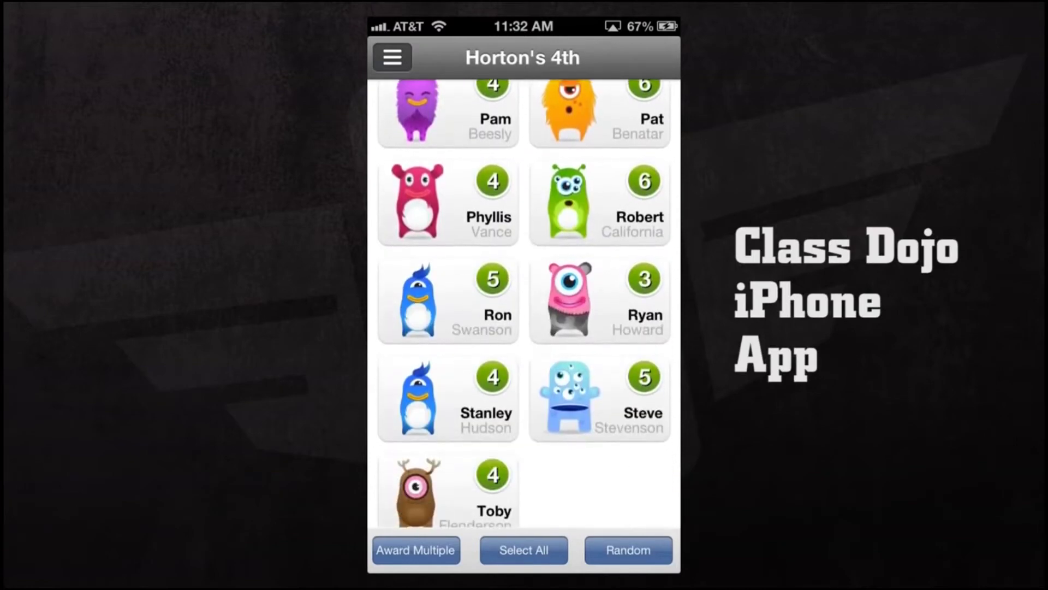
{"action": "scroll", "coordinate": [524, 304], "scroll_direction": "up", "scroll_amount": 15}
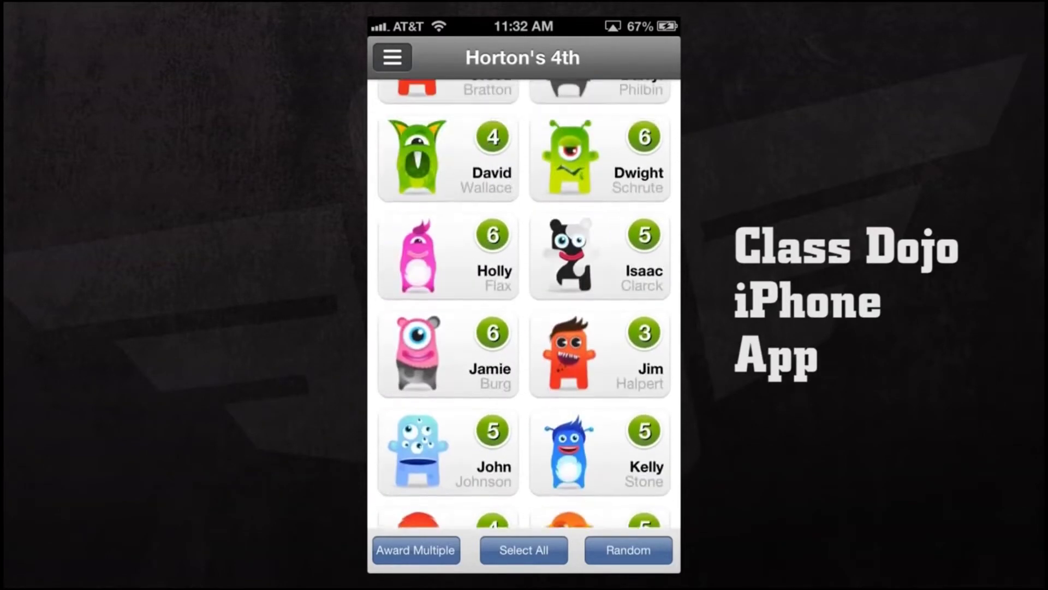
{"action": "left_click", "coordinate": [447, 132]}
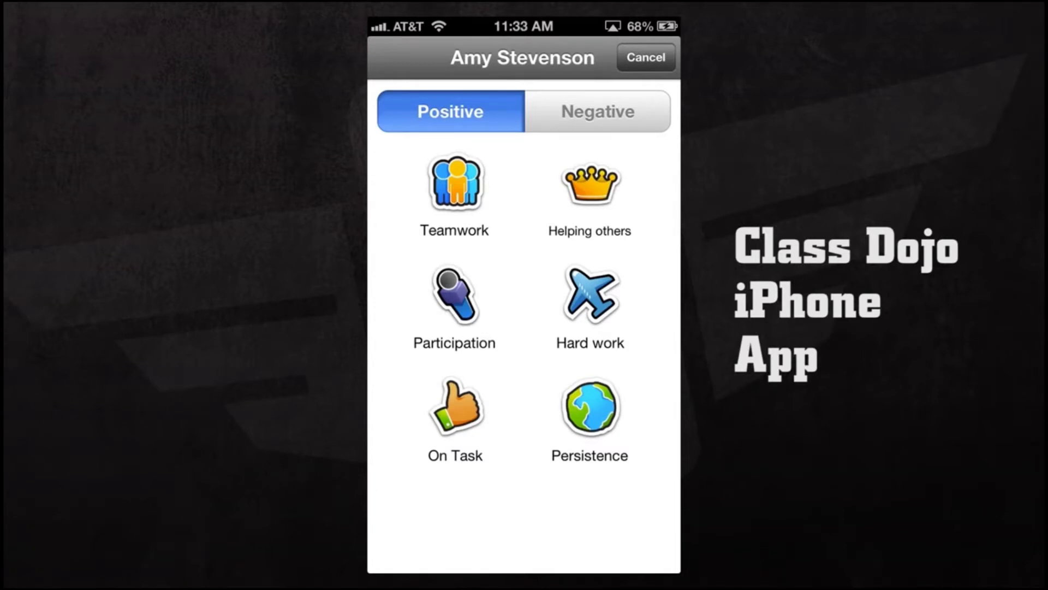
- Preview negative behaviours, then give the fourth-row right student a negative point (6 to 5)
{"action": "left_click", "coordinate": [598, 112]}
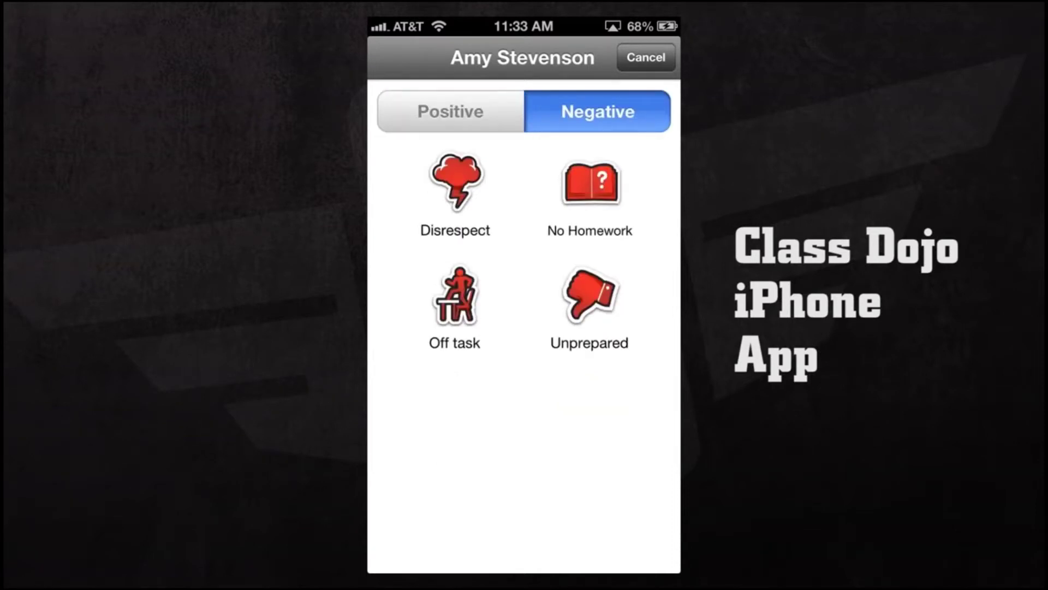
{"action": "left_click", "coordinate": [450, 111]}
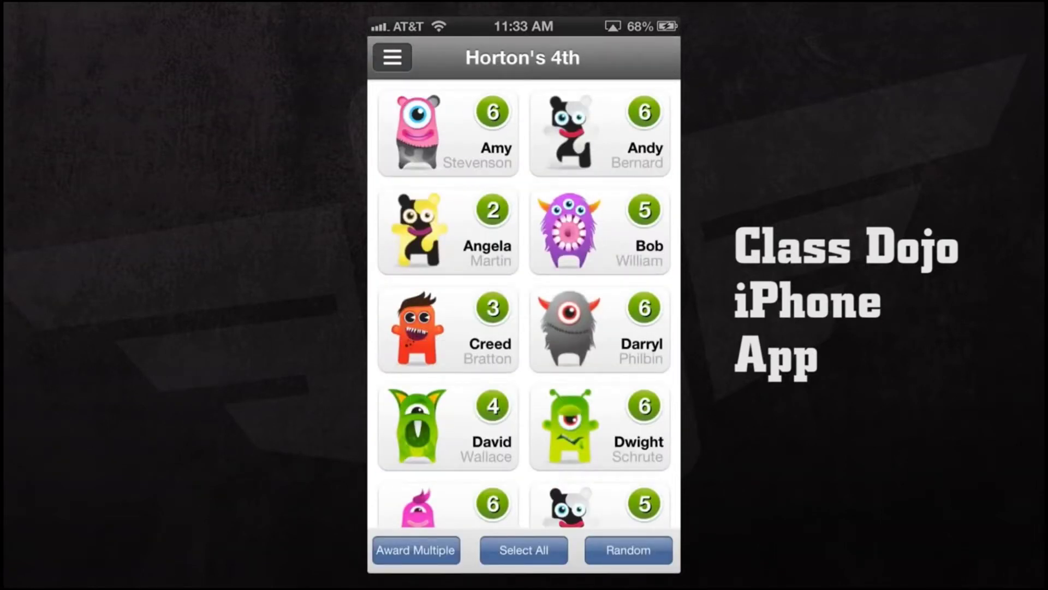
{"action": "left_click", "coordinate": [600, 426]}
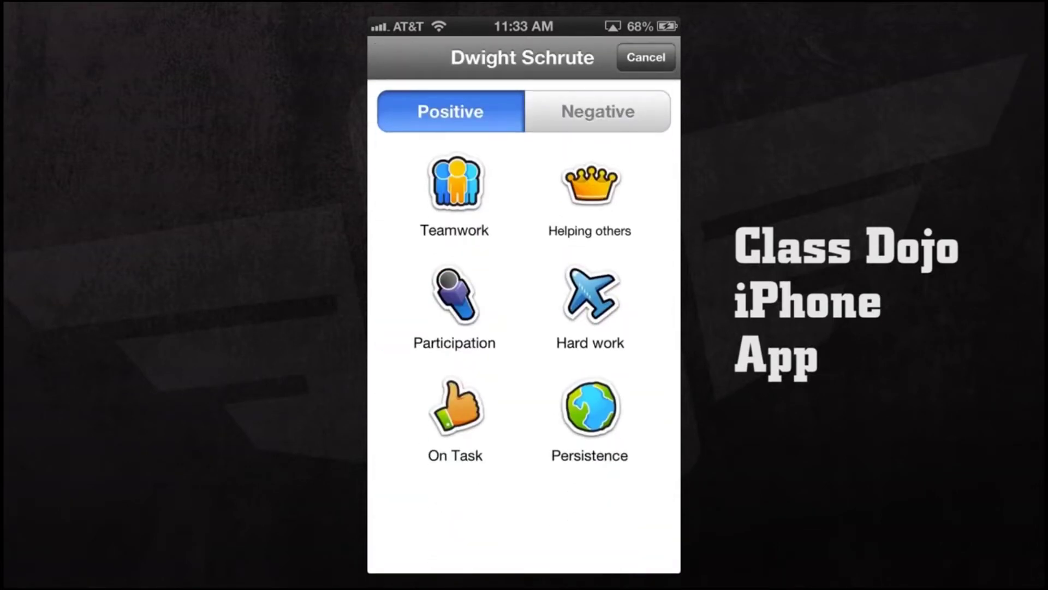
{"action": "left_click", "coordinate": [598, 111]}
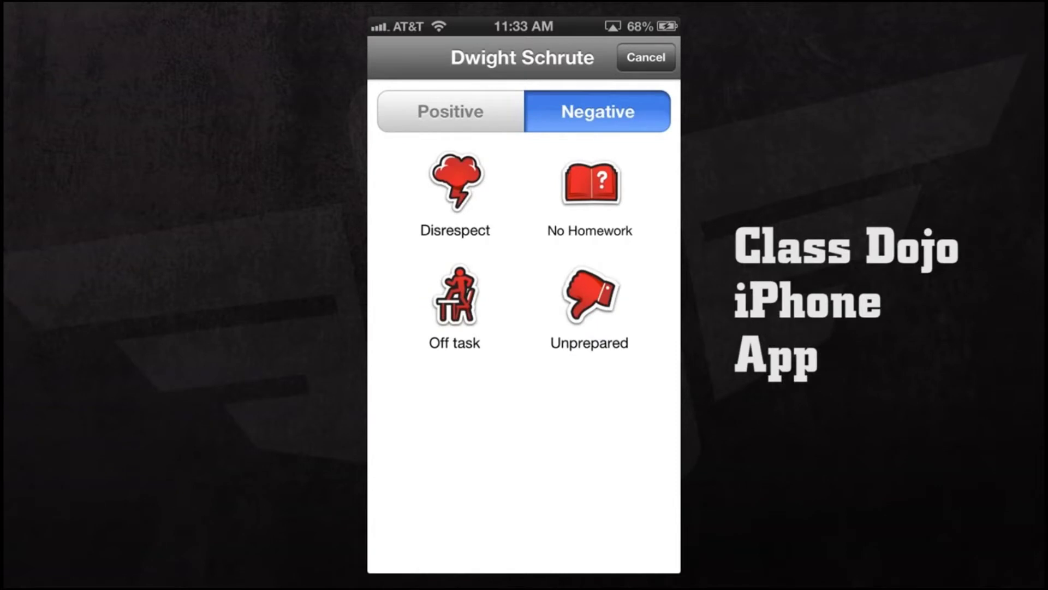
{"action": "left_click", "coordinate": [456, 185]}
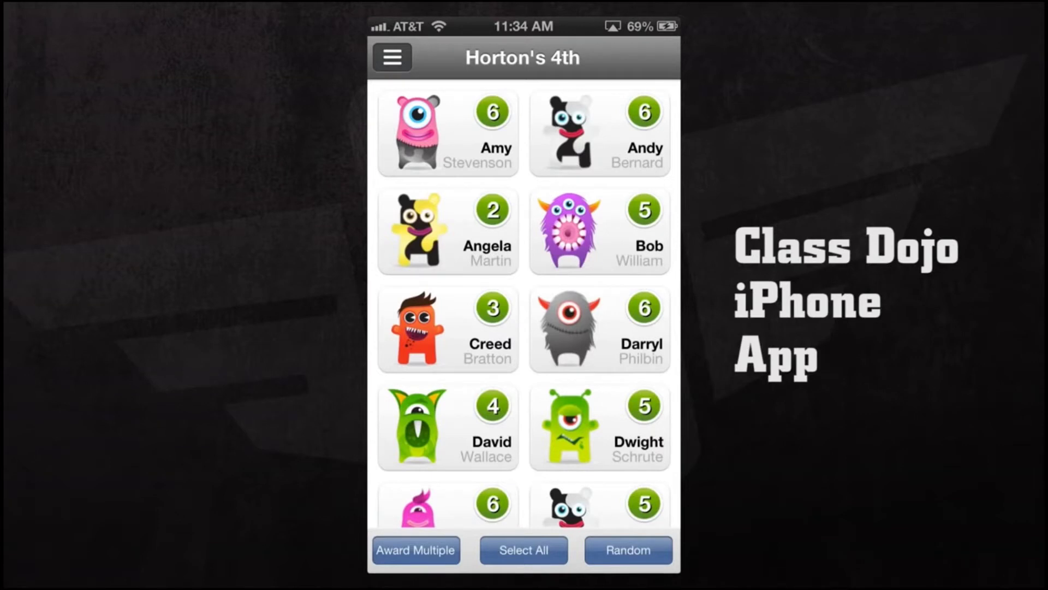
- Award one positive behaviour to the first four students together
{"action": "left_click", "coordinate": [416, 550]}
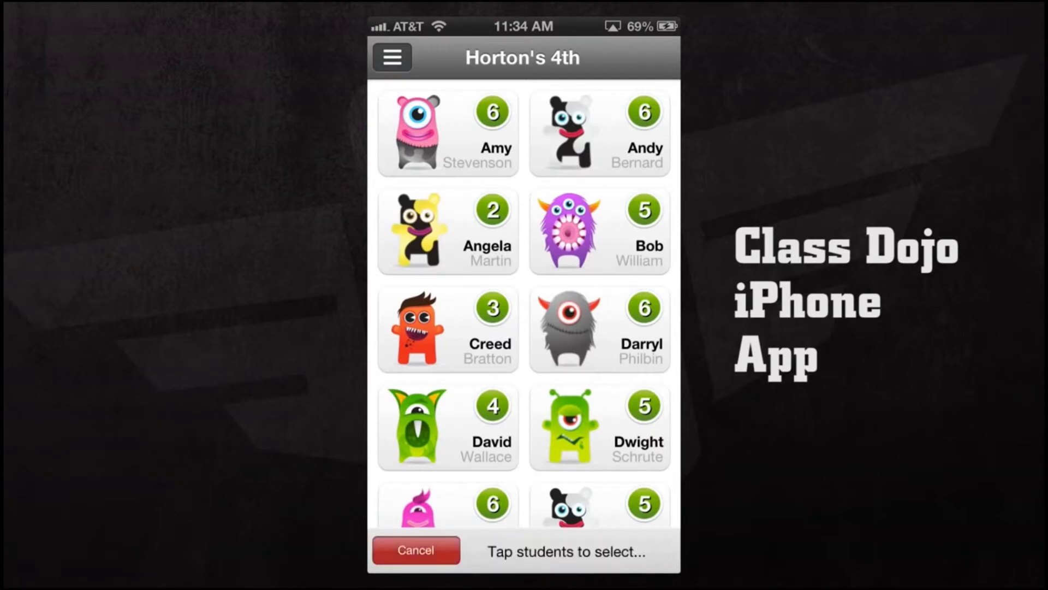
{"action": "left_click", "coordinate": [447, 132]}
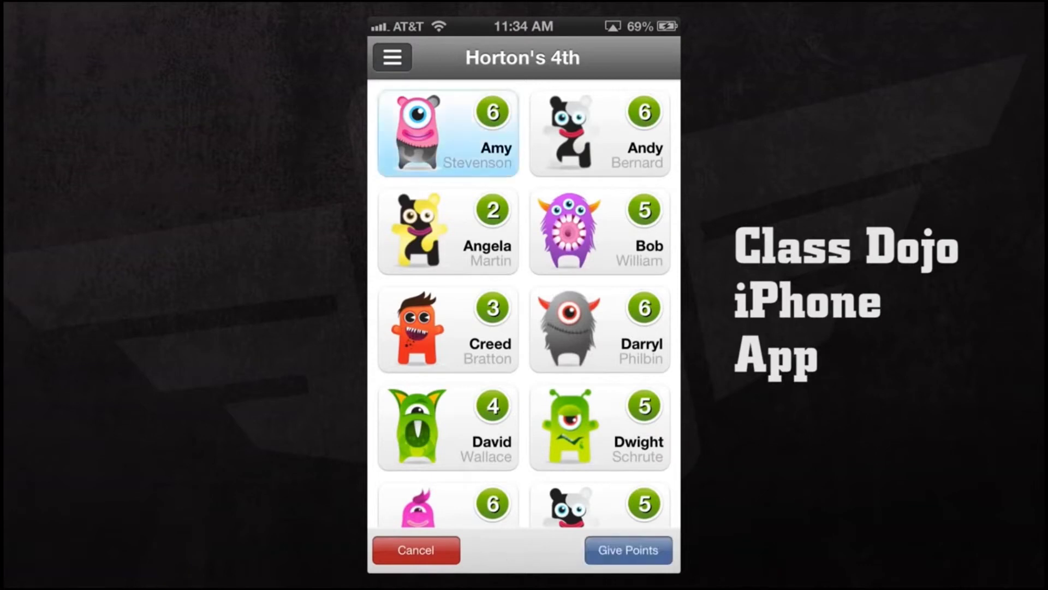
{"action": "left_click", "coordinate": [448, 231]}
{"action": "left_click", "coordinate": [599, 231]}
{"action": "left_click", "coordinate": [600, 133]}
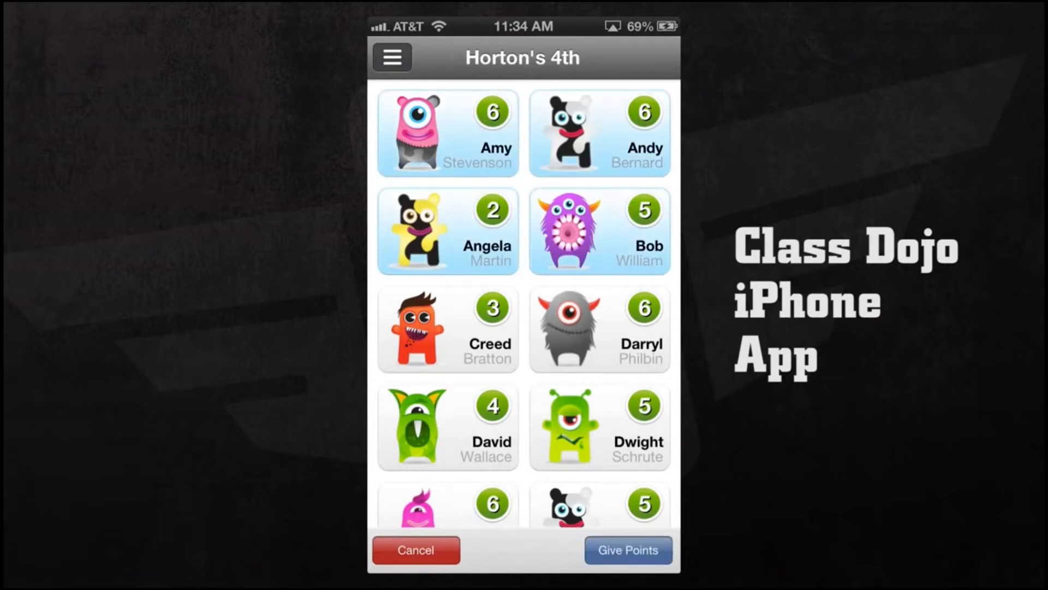
{"action": "left_click", "coordinate": [629, 550]}
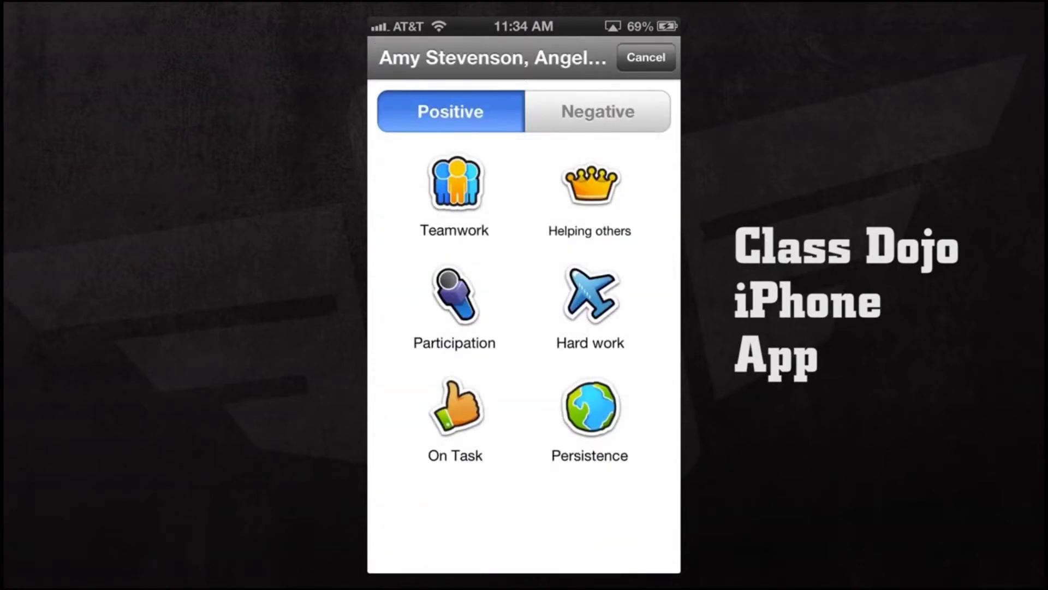
{"action": "left_click", "coordinate": [597, 112]}
{"action": "left_click", "coordinate": [450, 111]}
{"action": "left_click", "coordinate": [590, 407]}
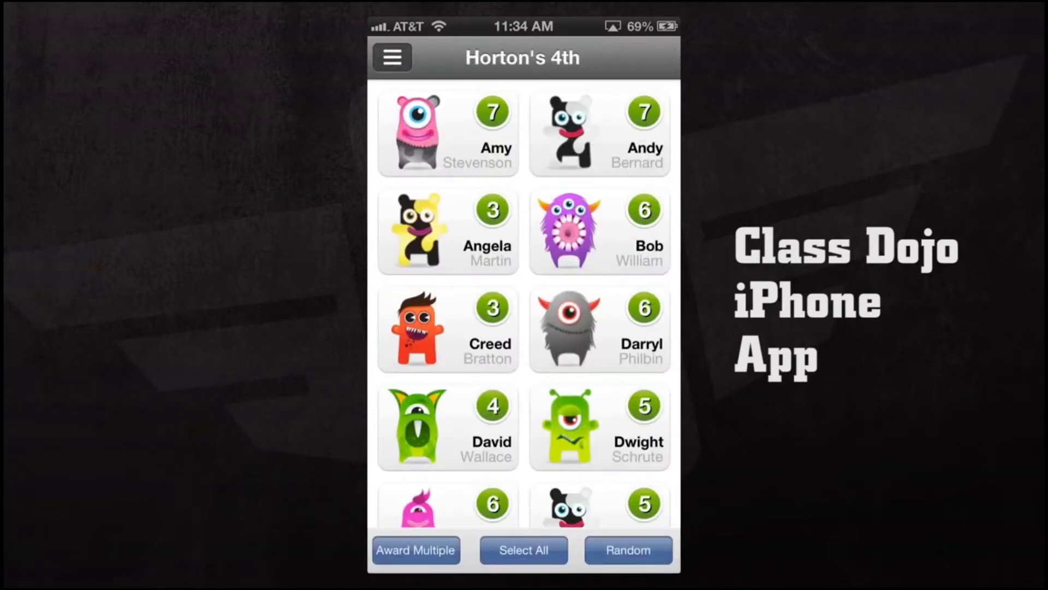
- Try selecting the whole class, then pick and dismiss a random student
{"action": "left_click", "coordinate": [523, 550]}
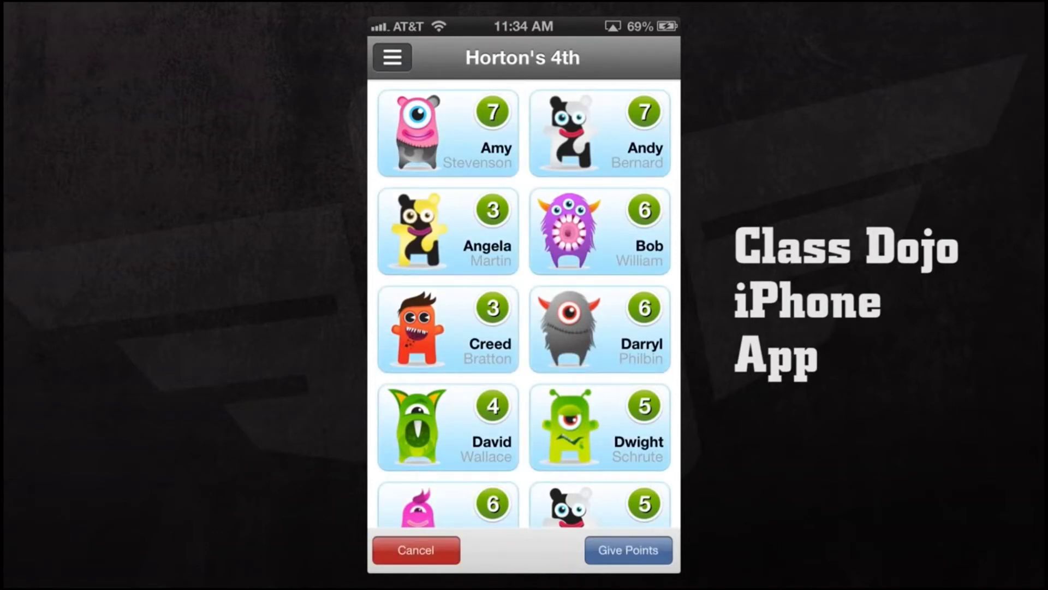
{"action": "left_click", "coordinate": [415, 550]}
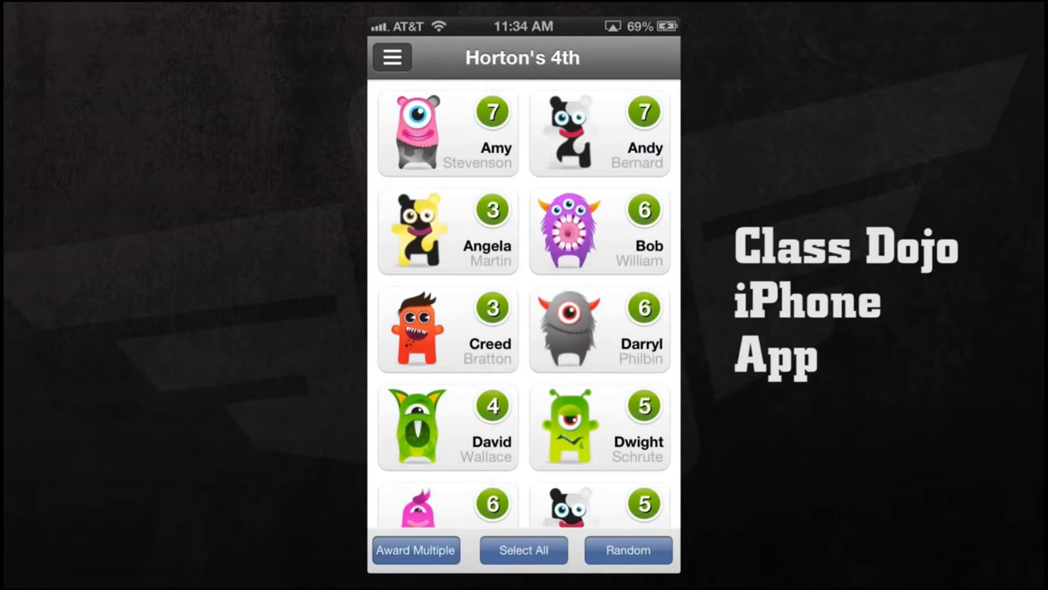
{"action": "left_click", "coordinate": [629, 550]}
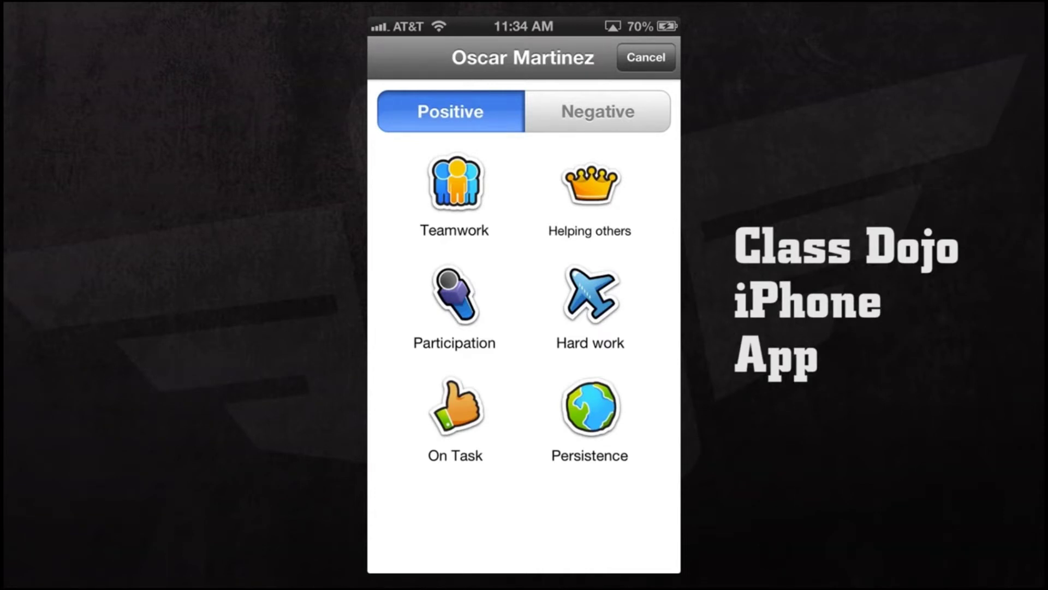
{"action": "left_click", "coordinate": [645, 57]}
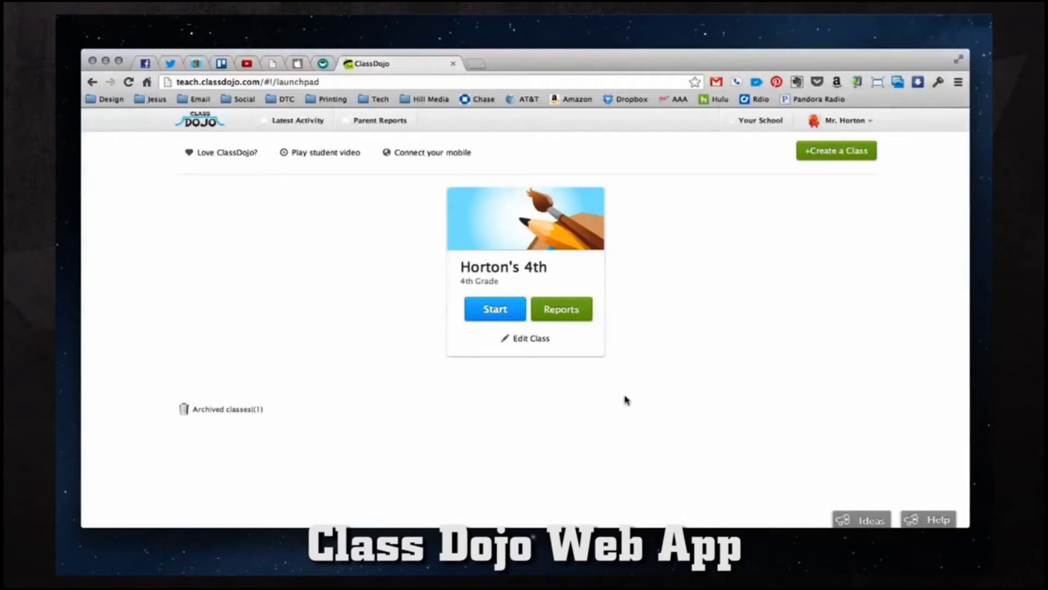
{"action": "left_click", "coordinate": [863, 123]}
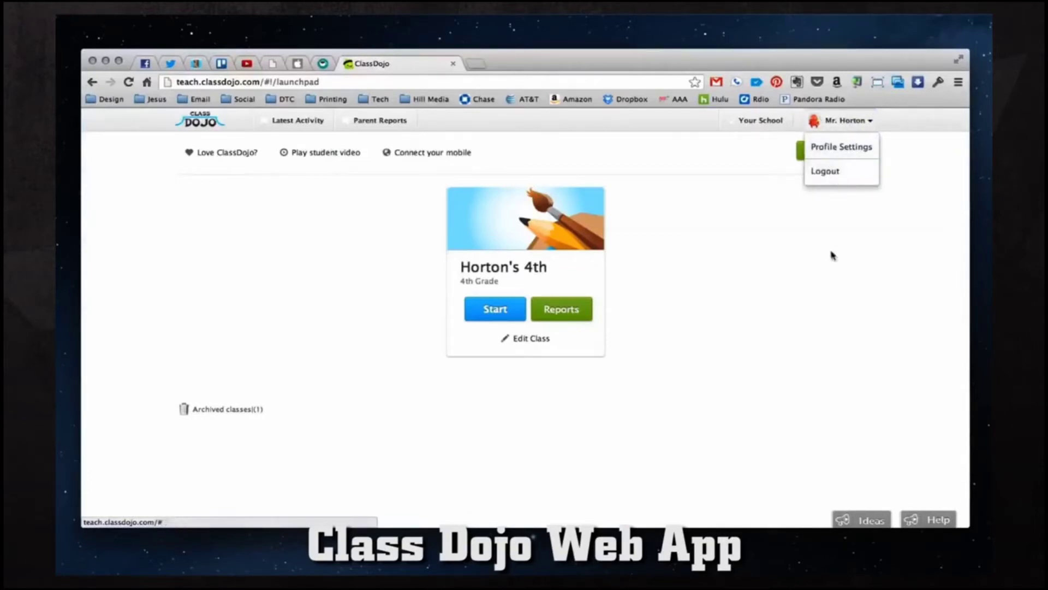
{"action": "left_click", "coordinate": [844, 148]}
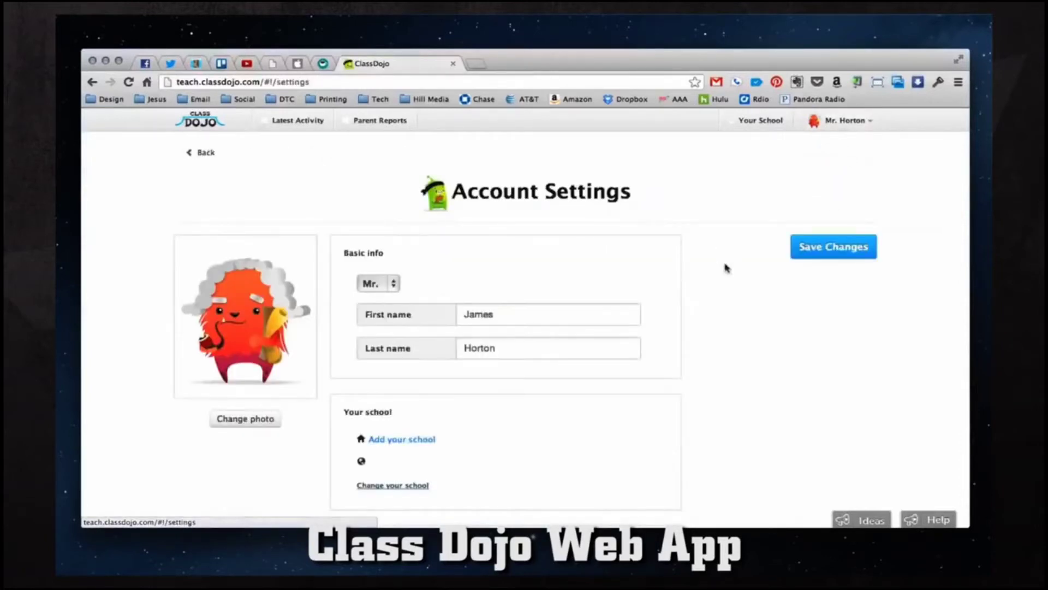
{"action": "scroll", "coordinate": [723, 273], "scroll_direction": "down", "scroll_amount": 2}
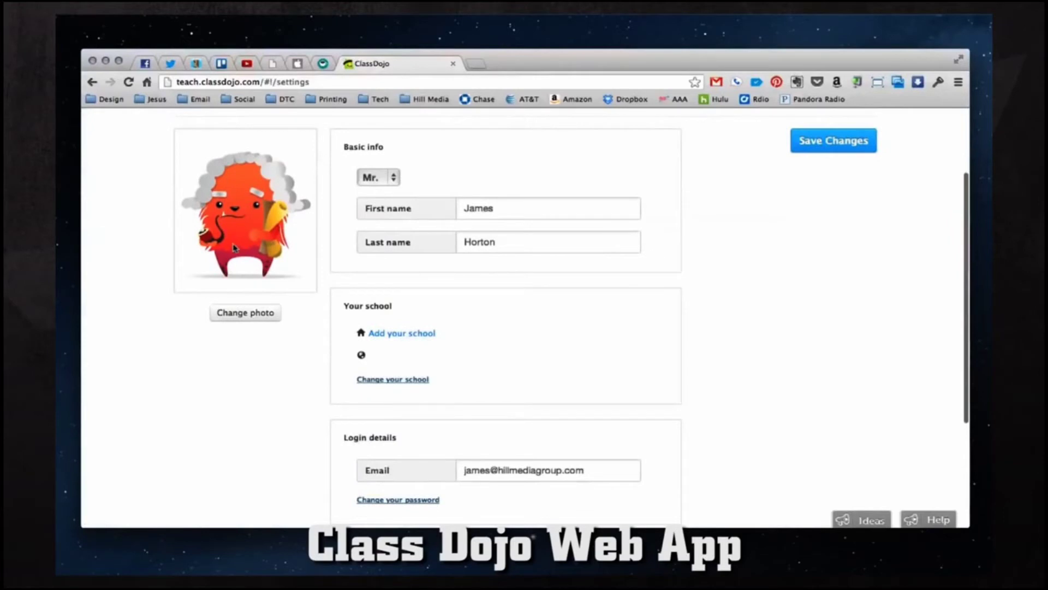
{"action": "left_click", "coordinate": [241, 314]}
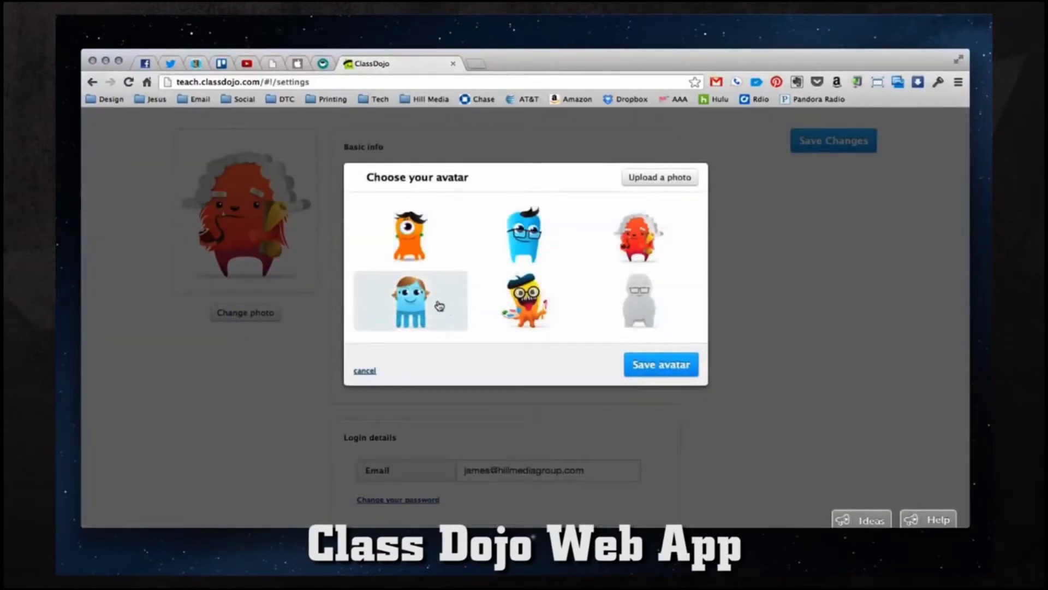
{"action": "left_click", "coordinate": [672, 178]}
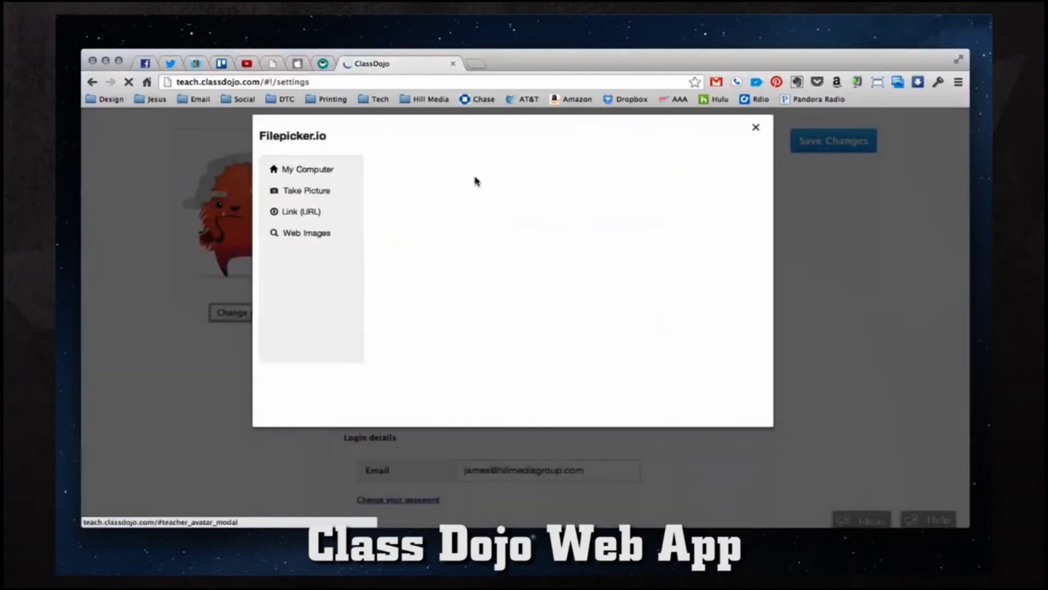
{"action": "left_click", "coordinate": [323, 171]}
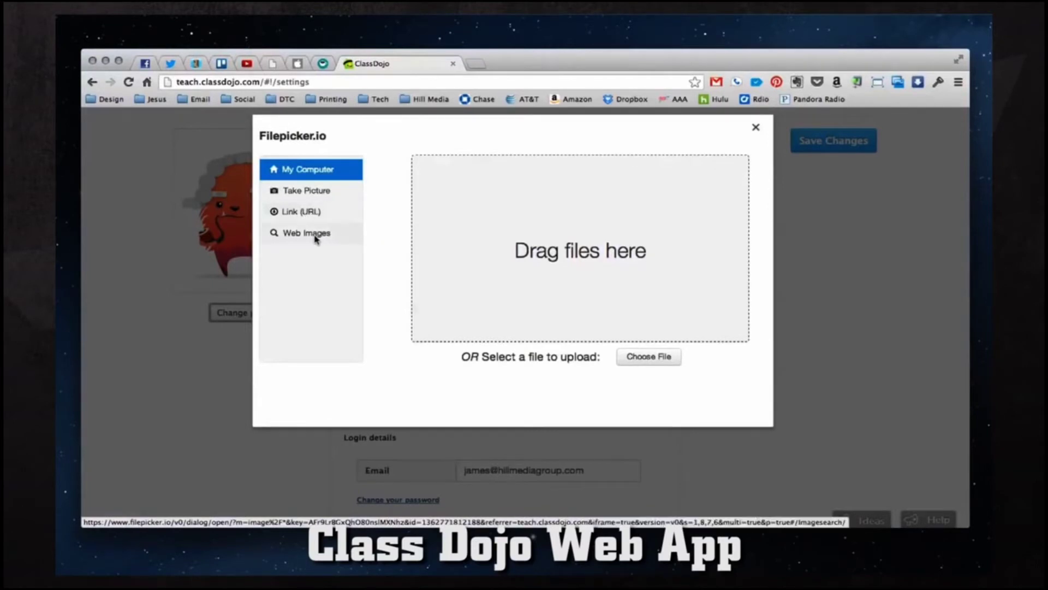
{"action": "left_click", "coordinate": [756, 129]}
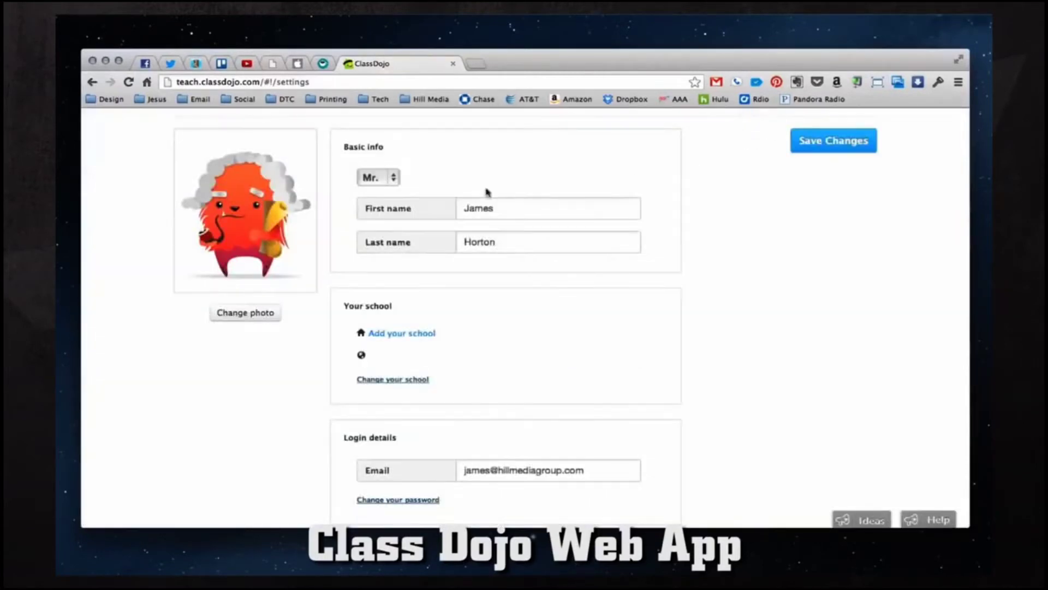
- Check the title dropdown, keep Mr., and review the first and last name fields
{"action": "left_click", "coordinate": [393, 179]}
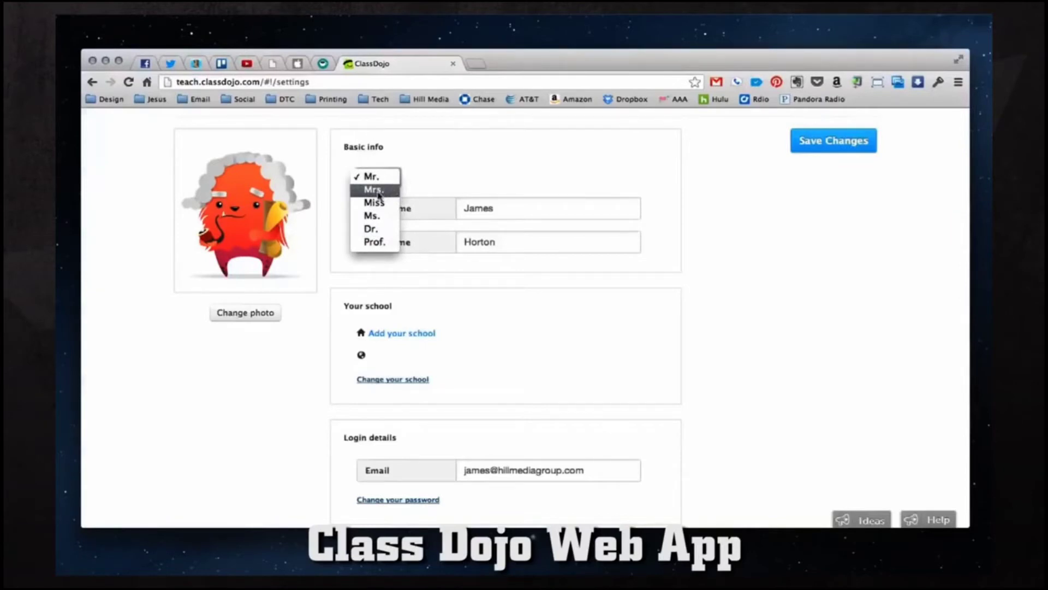
{"action": "left_click", "coordinate": [516, 150]}
{"action": "left_click", "coordinate": [499, 215]}
{"action": "left_click", "coordinate": [507, 237]}
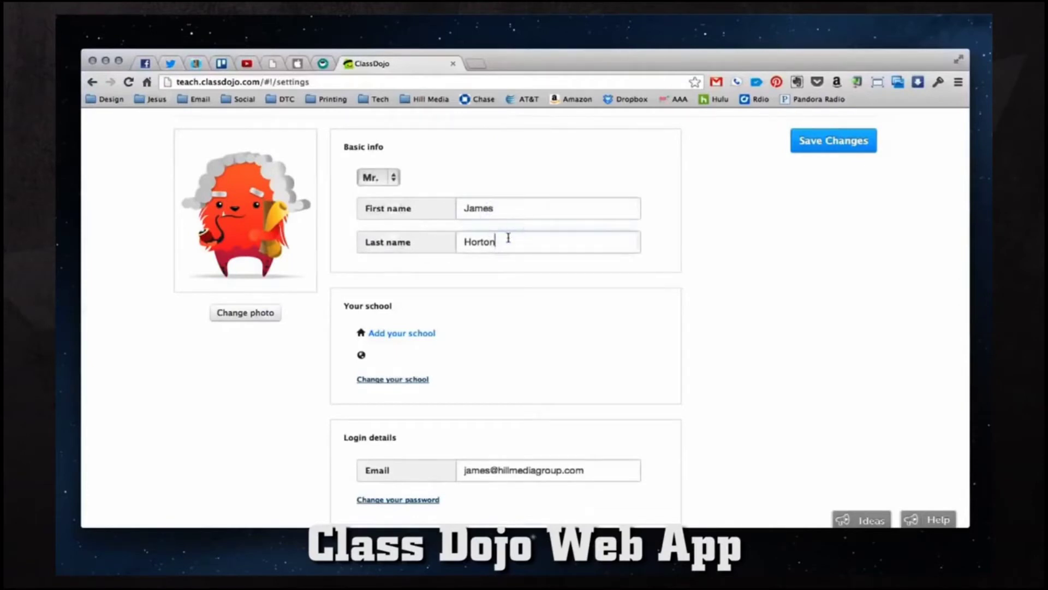
- Visit Add your school, scroll through account settings, and return to the class launchpad
{"action": "scroll", "coordinate": [463, 308], "scroll_direction": "down", "scroll_amount": 3}
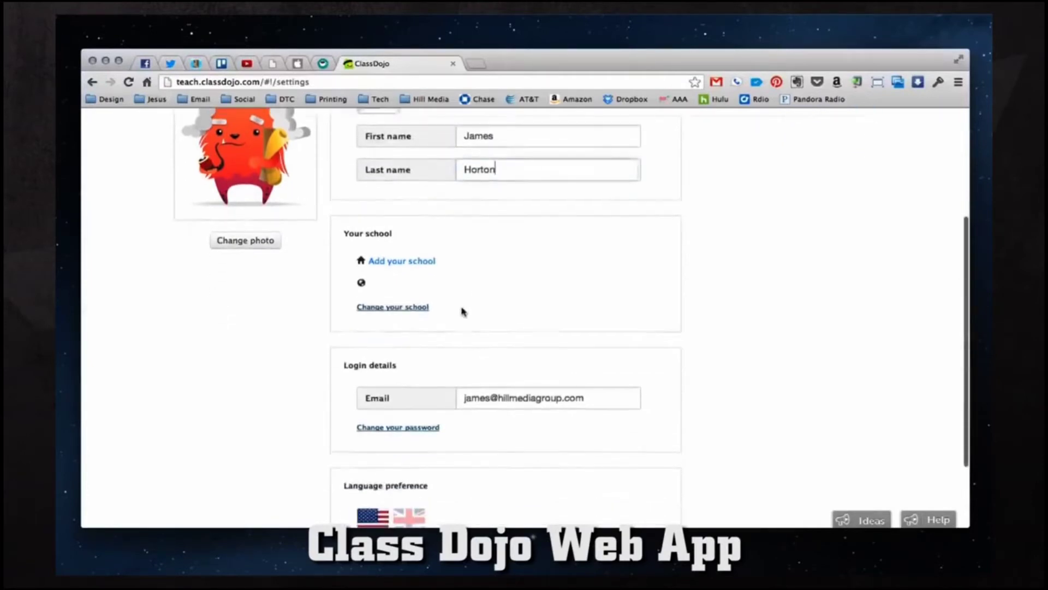
{"action": "left_click", "coordinate": [390, 253]}
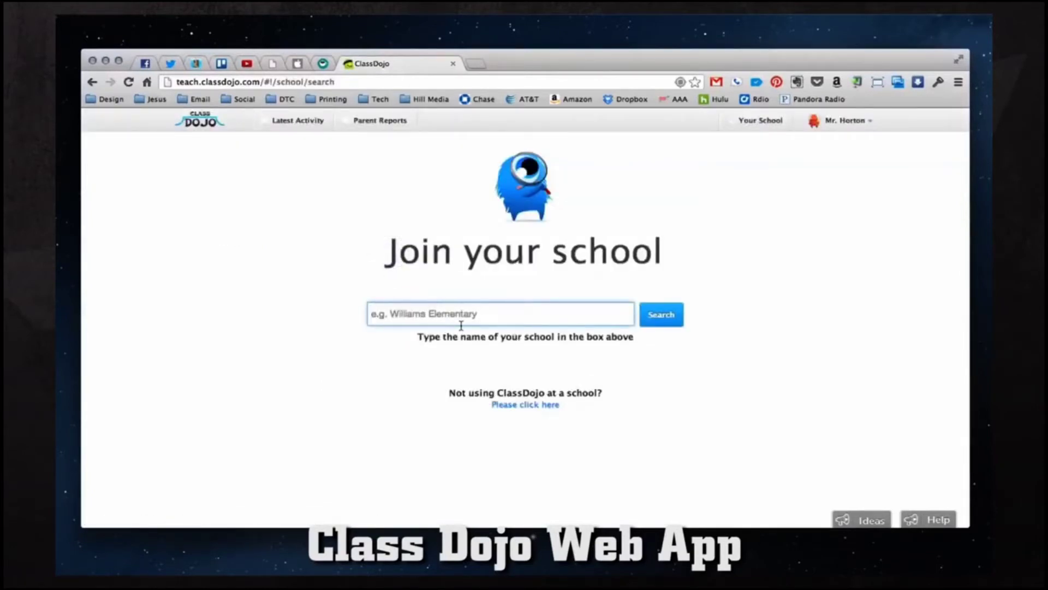
{"action": "scroll", "coordinate": [555, 320], "scroll_direction": "left", "scroll_amount": 5}
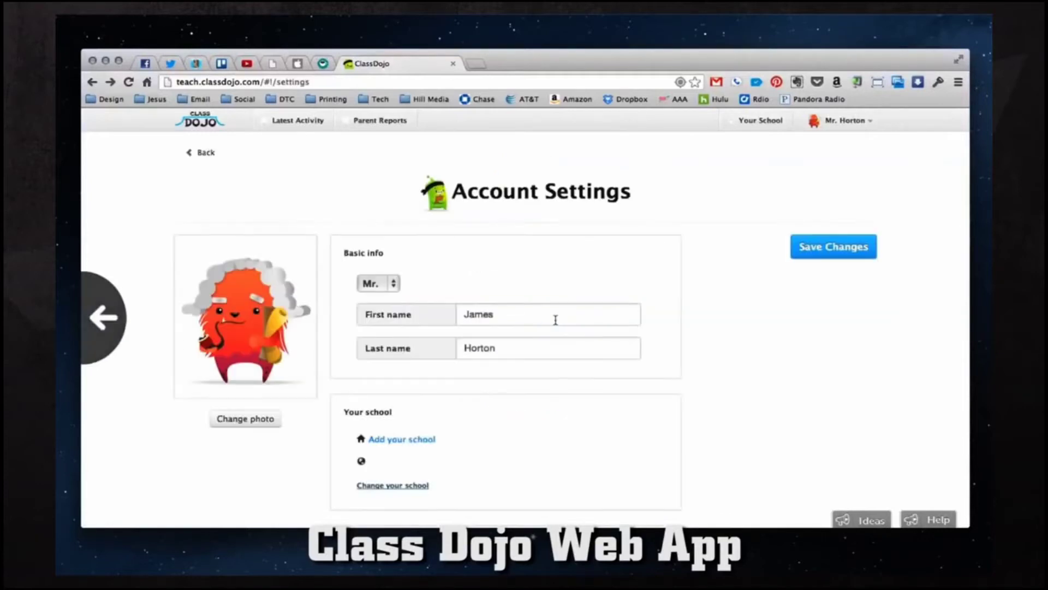
{"action": "scroll", "coordinate": [591, 360], "scroll_direction": "down", "scroll_amount": 5}
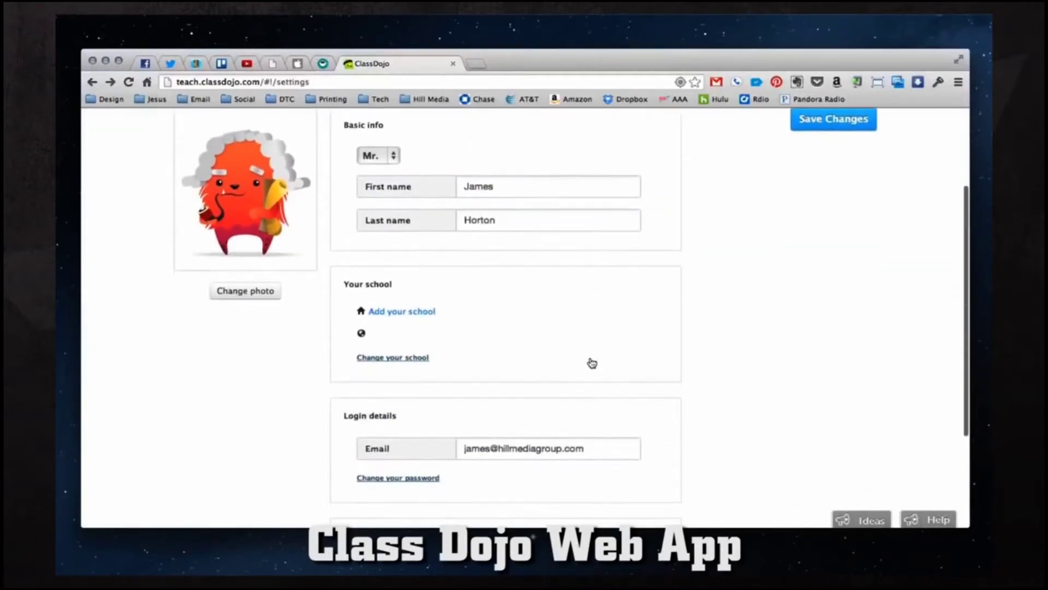
{"action": "scroll", "coordinate": [589, 359], "scroll_direction": "down", "scroll_amount": 1}
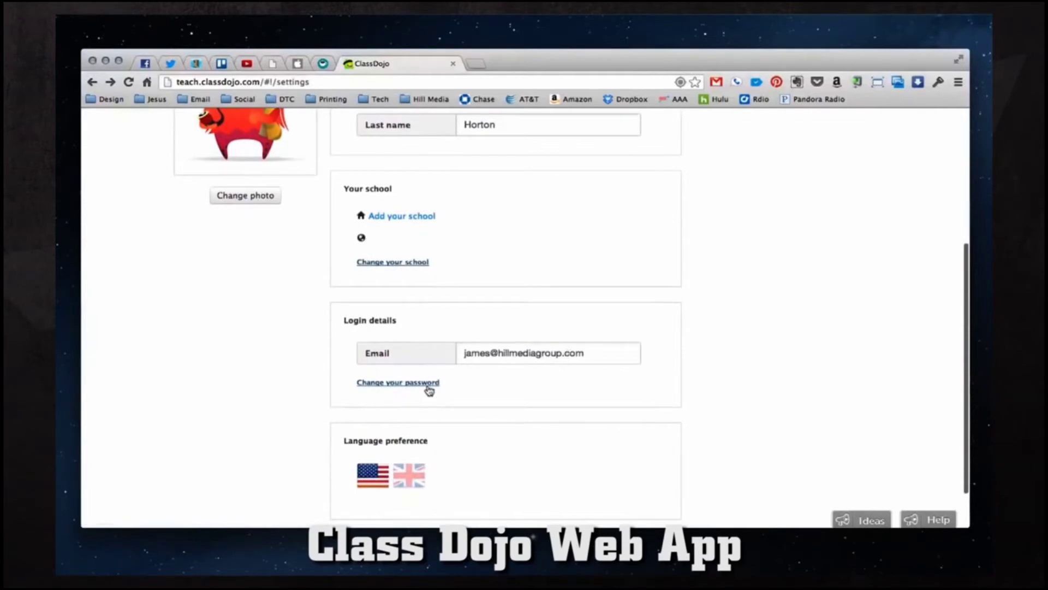
{"action": "scroll", "coordinate": [504, 389], "scroll_direction": "down", "scroll_amount": 1}
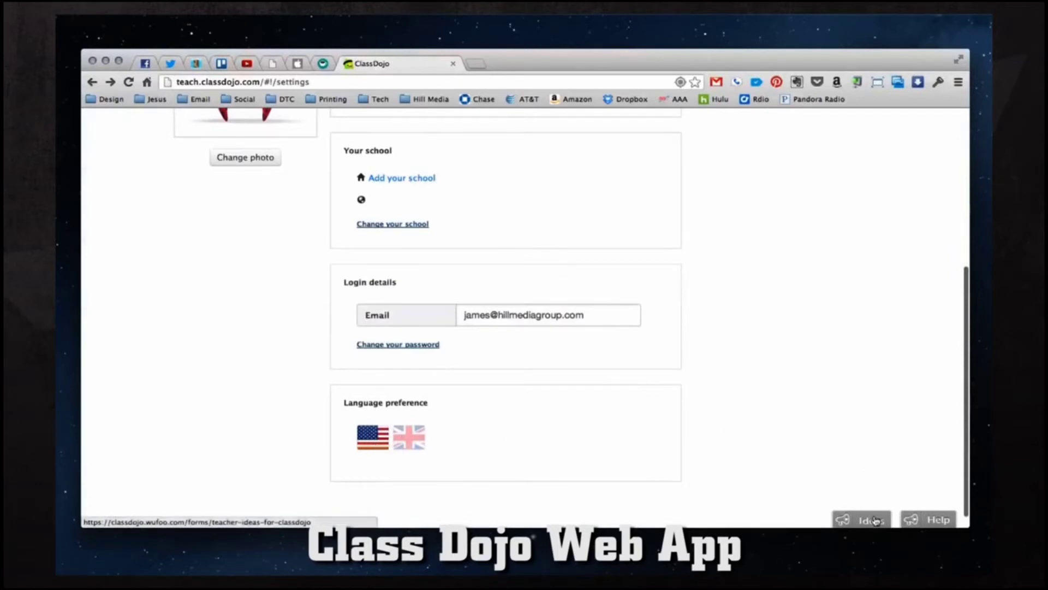
{"action": "scroll", "coordinate": [680, 330], "scroll_direction": "up", "scroll_amount": 5}
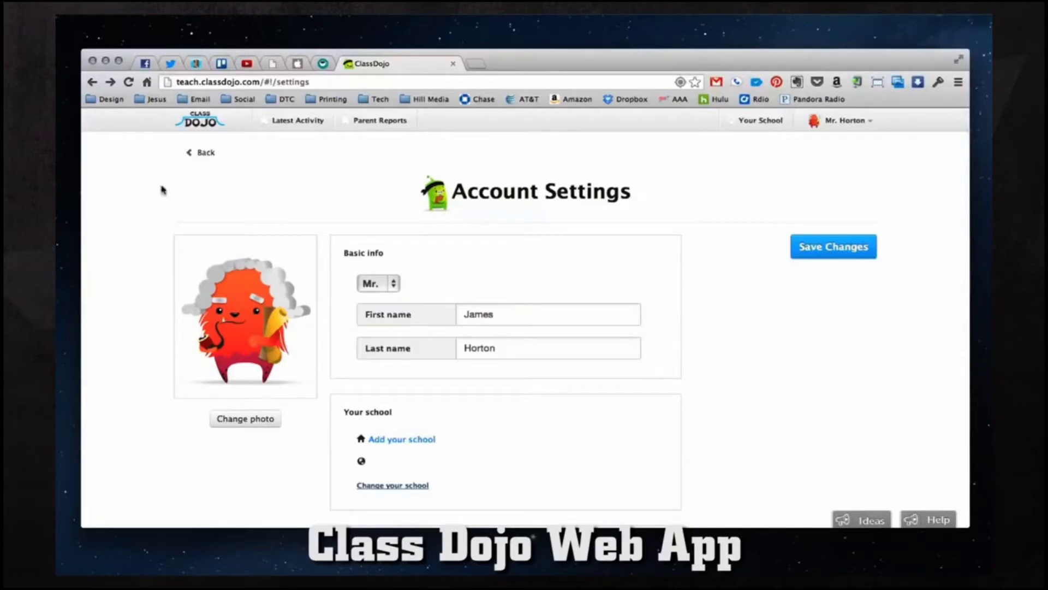
{"action": "left_click", "coordinate": [209, 160]}
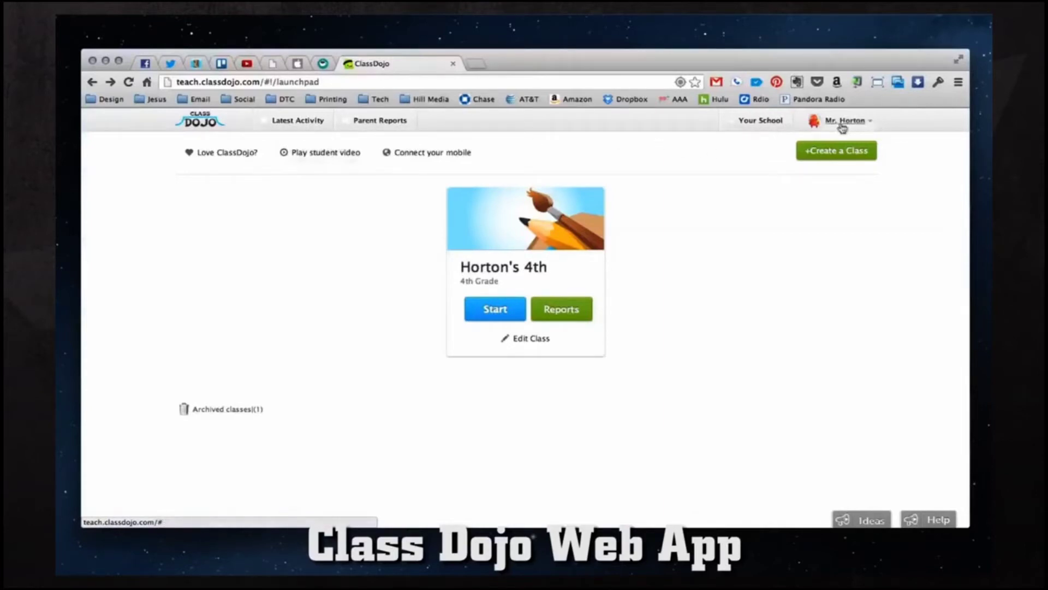
- Open Latest Activity and load three more pages of older behaviour entries
{"action": "left_click", "coordinate": [300, 123]}
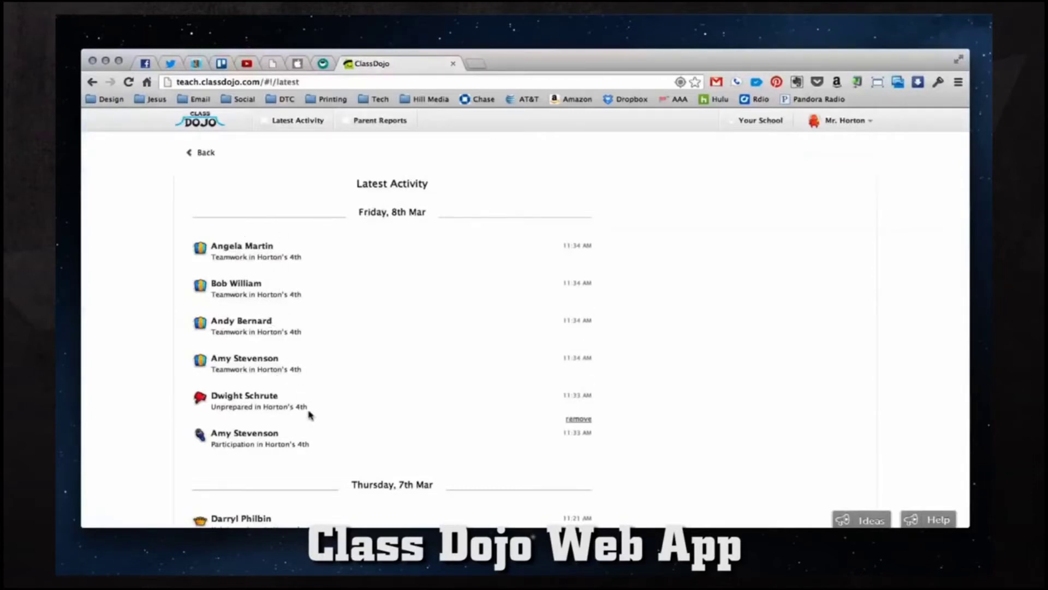
{"action": "scroll", "coordinate": [359, 313], "scroll_direction": "down", "scroll_amount": 1}
{"action": "scroll", "coordinate": [359, 313], "scroll_direction": "down", "scroll_amount": 5}
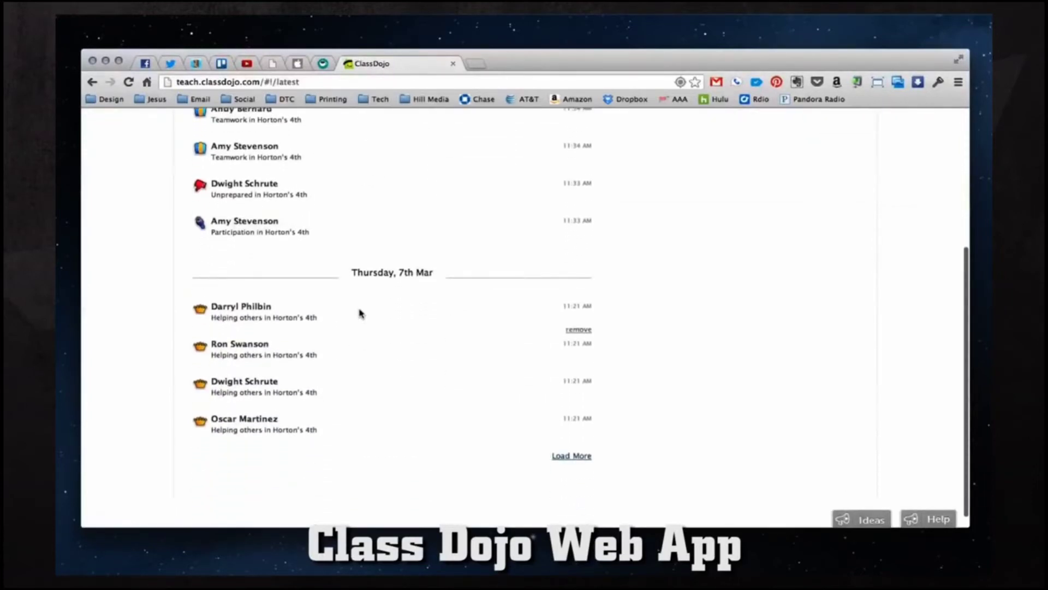
{"action": "left_click", "coordinate": [571, 453]}
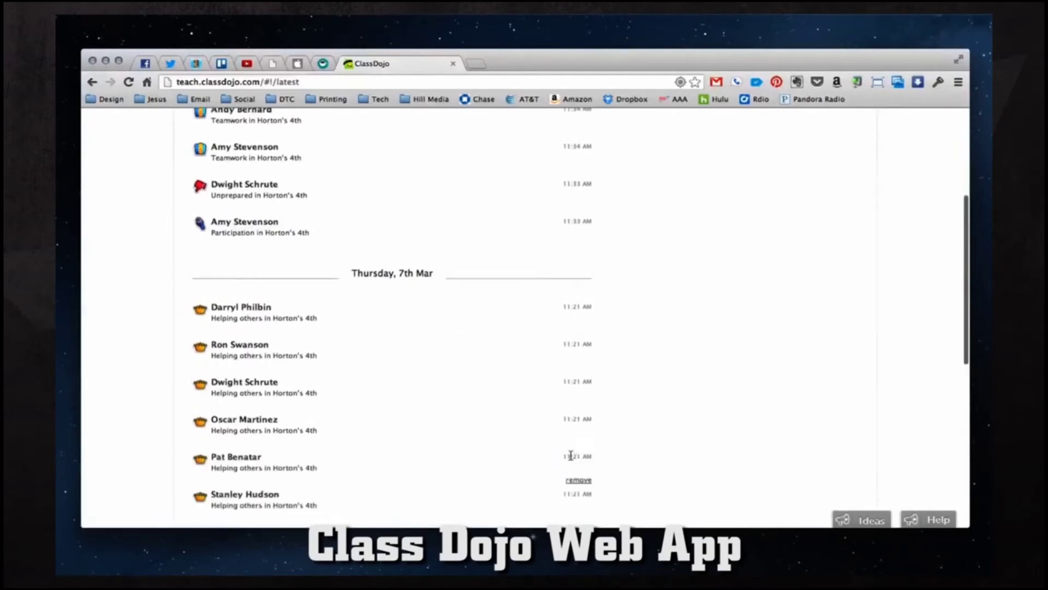
{"action": "scroll", "coordinate": [468, 397], "scroll_direction": "down", "scroll_amount": 7}
{"action": "scroll", "coordinate": [467, 398], "scroll_direction": "down", "scroll_amount": 3}
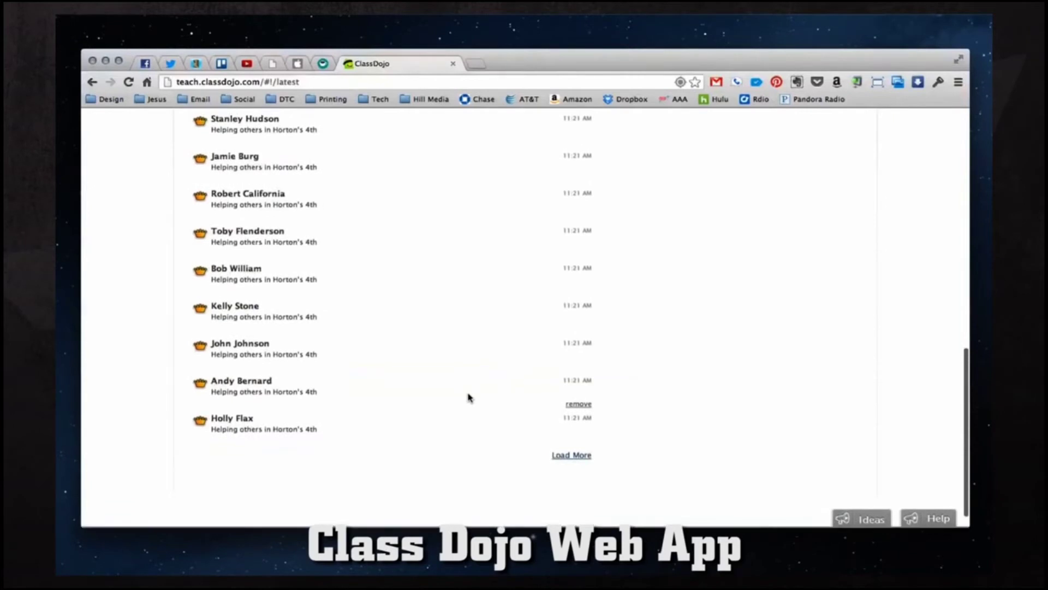
{"action": "left_click", "coordinate": [583, 456]}
{"action": "scroll", "coordinate": [452, 325], "scroll_direction": "down", "scroll_amount": 10}
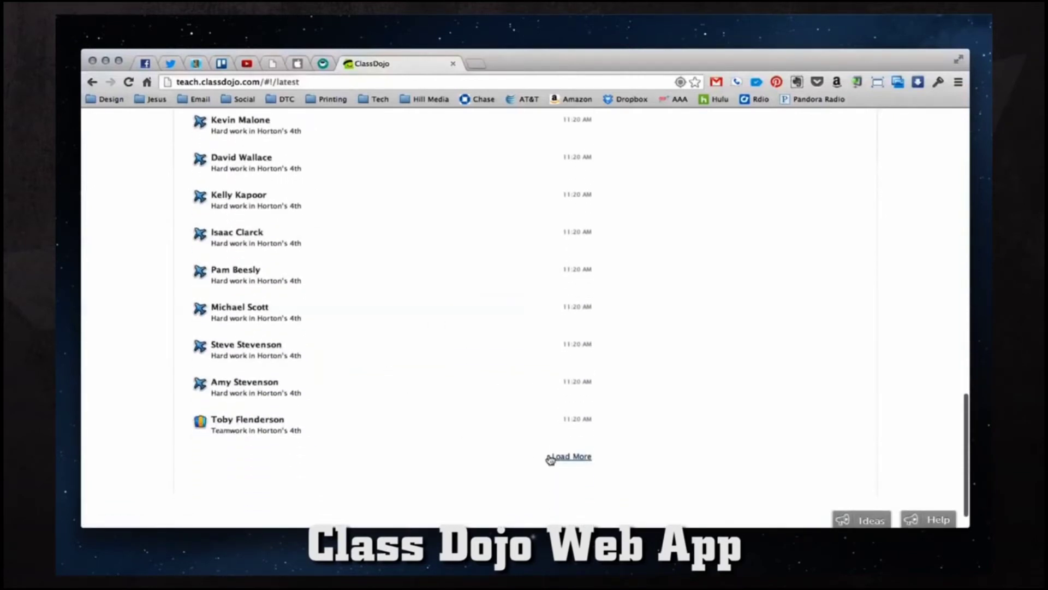
{"action": "left_click", "coordinate": [566, 456]}
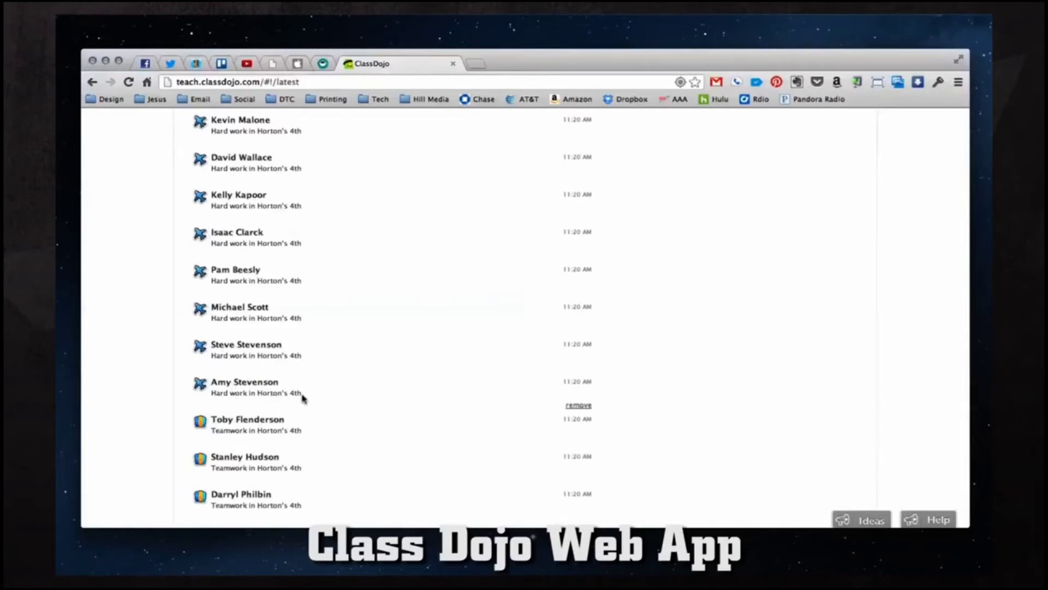
{"action": "mouse_move", "coordinate": [579, 315]}
{"action": "scroll", "coordinate": [316, 351], "scroll_direction": "down", "scroll_amount": 4}
{"action": "scroll", "coordinate": [316, 351], "scroll_direction": "up", "scroll_amount": 20}
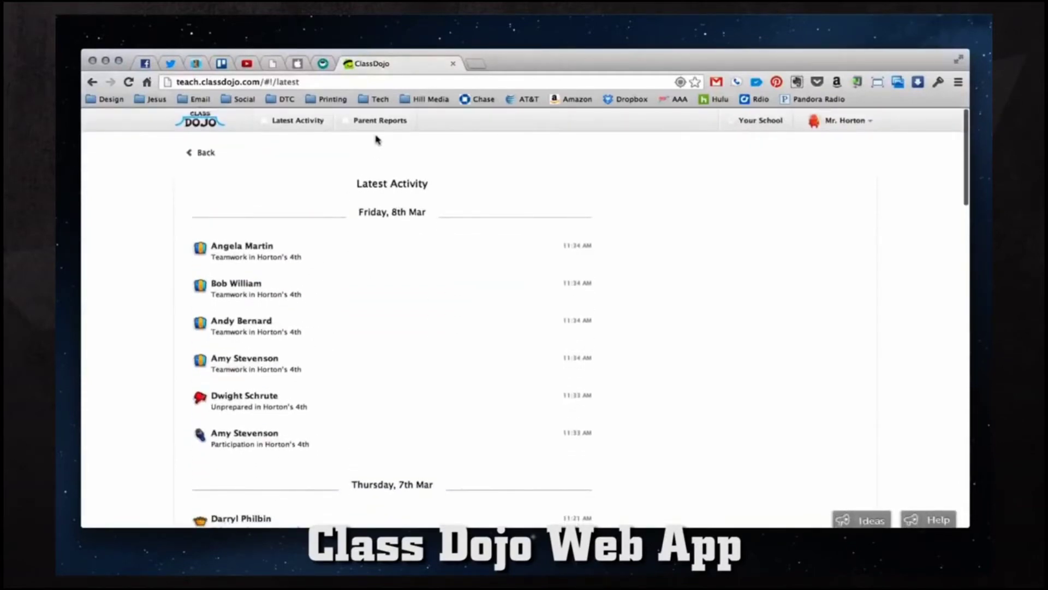
- Go back to the launchpad and start the Horton's 4th class
{"action": "left_click", "coordinate": [203, 155]}
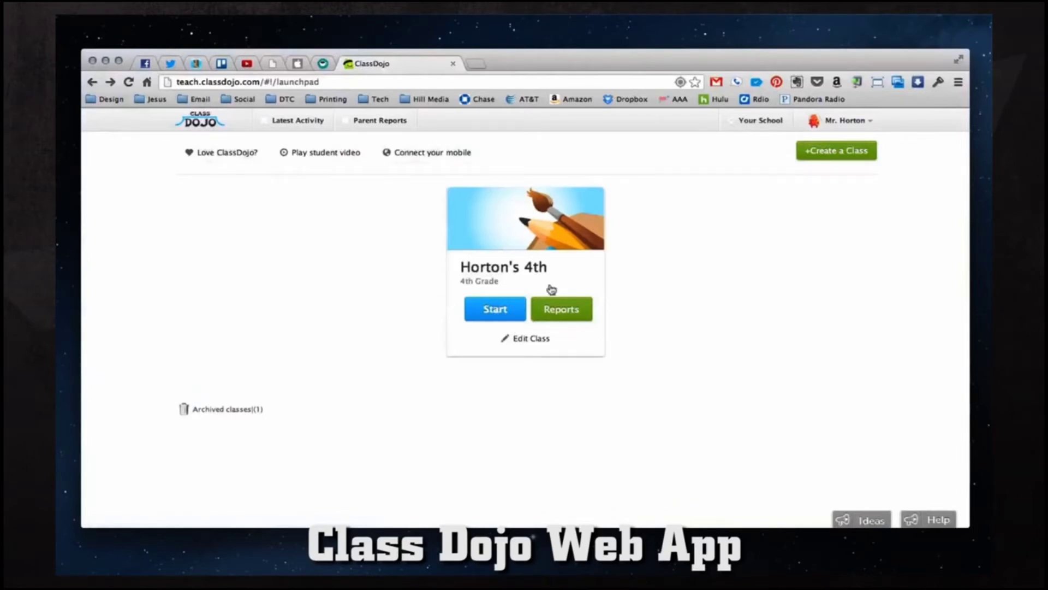
{"action": "left_click", "coordinate": [484, 313]}
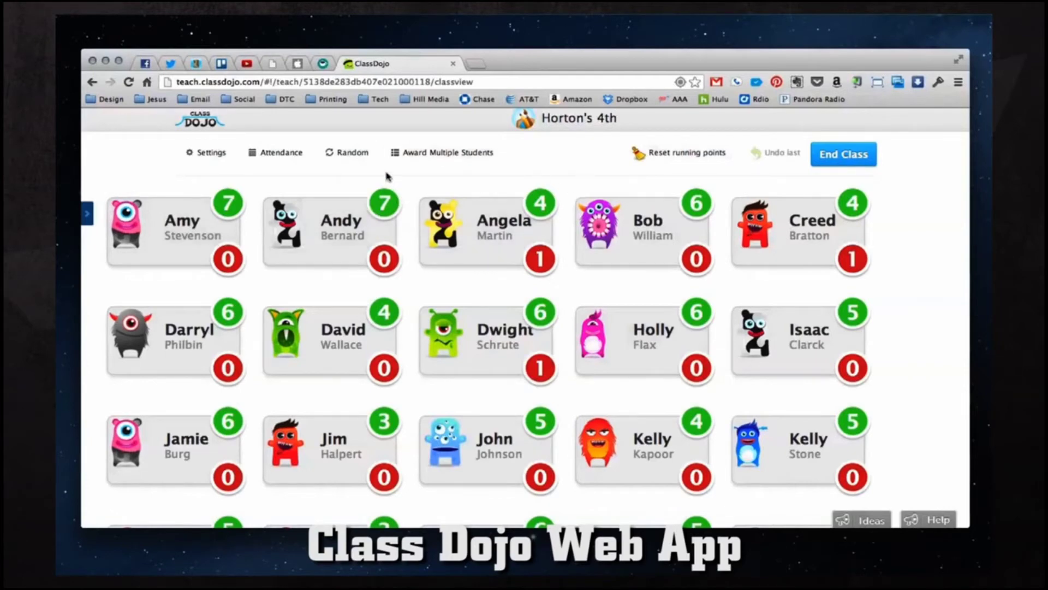
- Open the class's student editor, review the first student's name, and save and close
{"action": "left_click", "coordinate": [218, 155]}
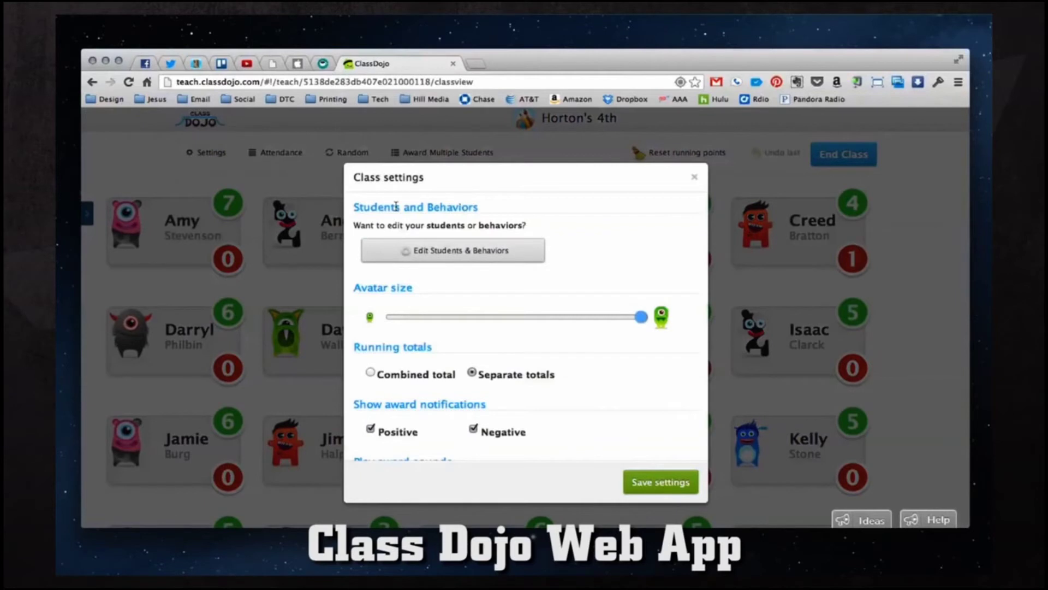
{"action": "left_click", "coordinate": [456, 256]}
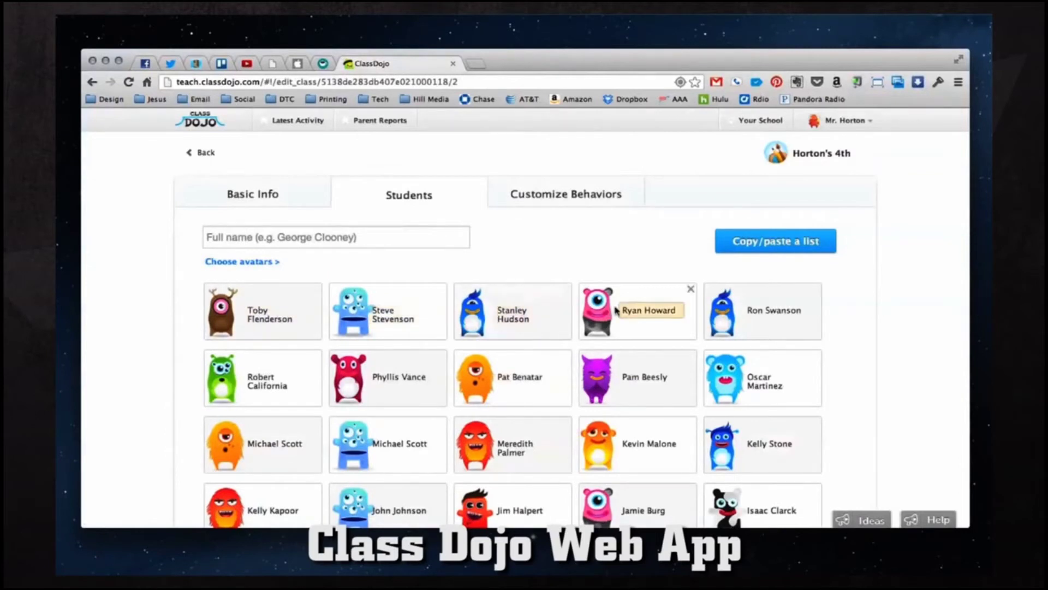
{"action": "scroll", "coordinate": [480, 234], "scroll_direction": "down", "scroll_amount": 2}
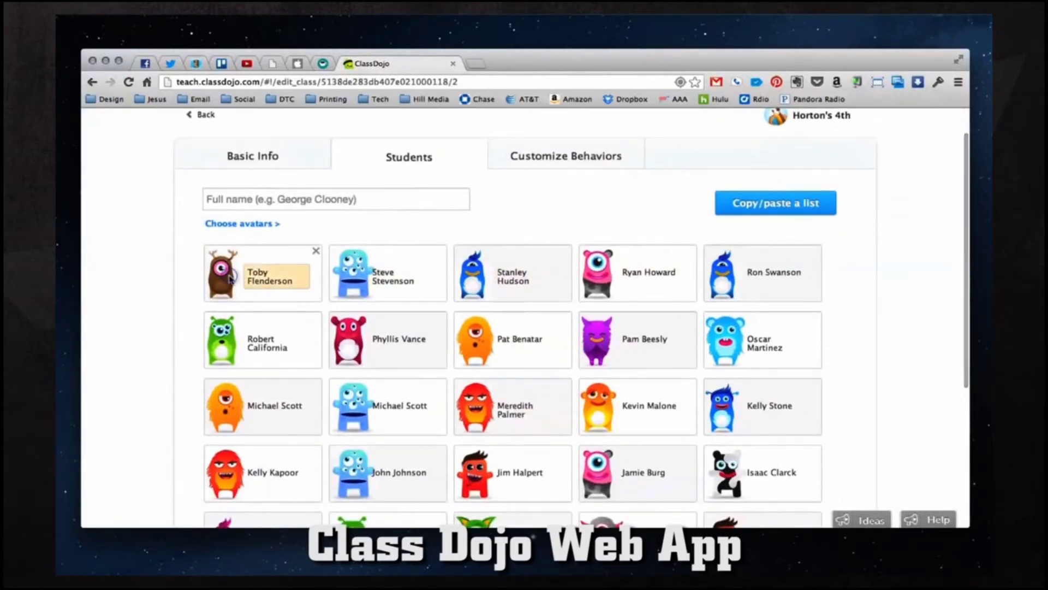
{"action": "left_click", "coordinate": [260, 273]}
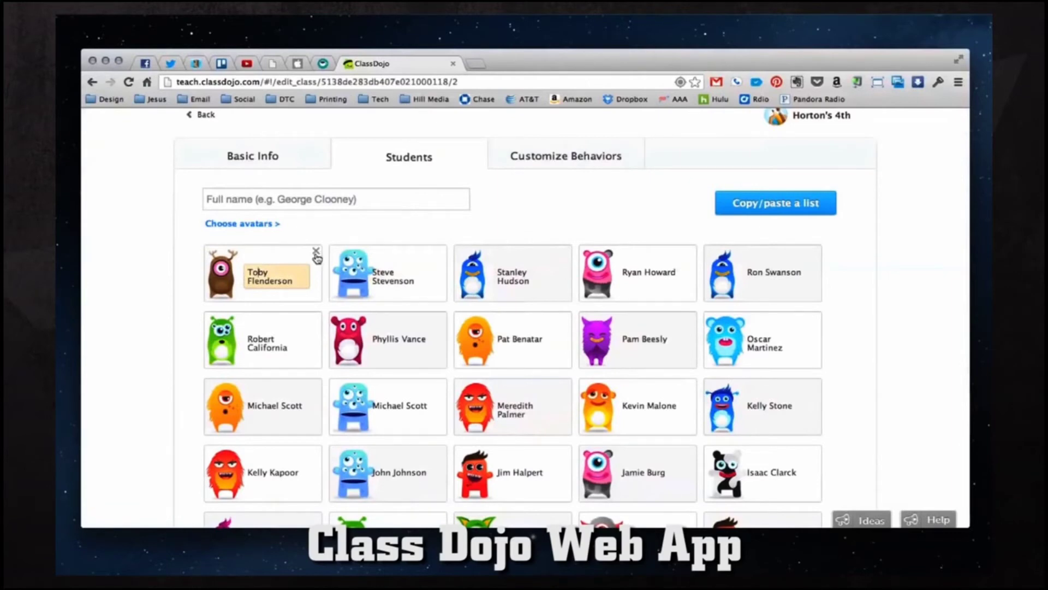
{"action": "scroll", "coordinate": [637, 241], "scroll_direction": "down", "scroll_amount": 4}
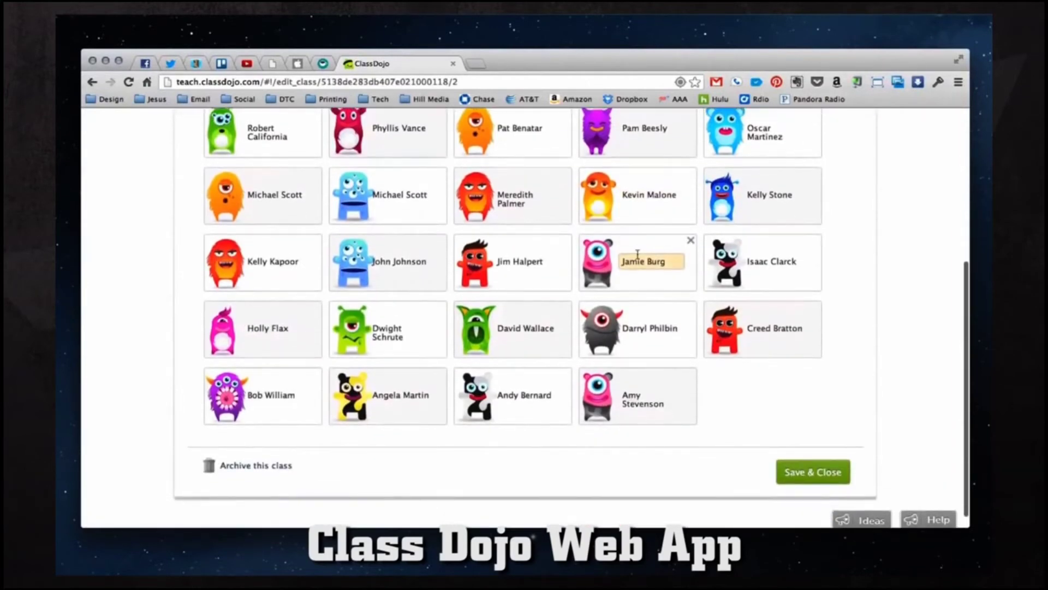
{"action": "left_click", "coordinate": [822, 470]}
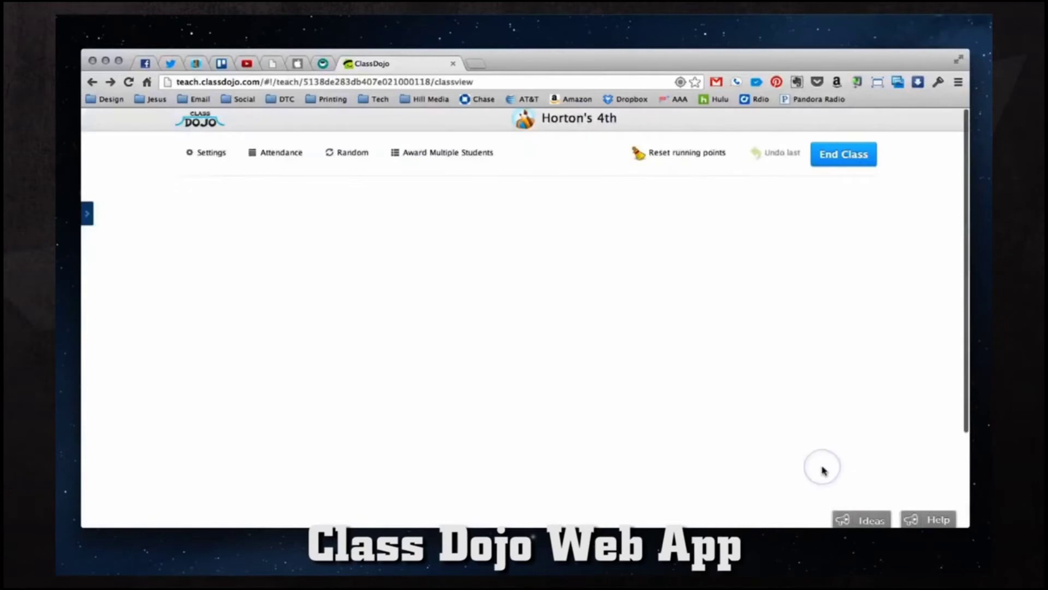
- Shrink the avatar size, set running totals to Combined total, and save the class settings
{"action": "left_click", "coordinate": [206, 153]}
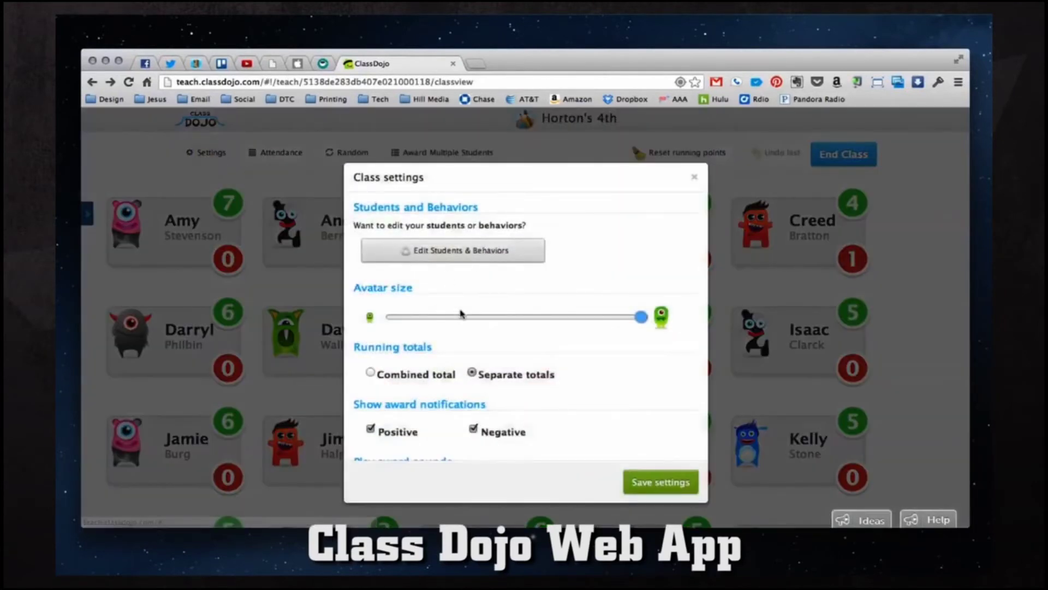
{"action": "left_click_drag", "start_coordinate": [640, 318], "coordinate": [508, 321]}
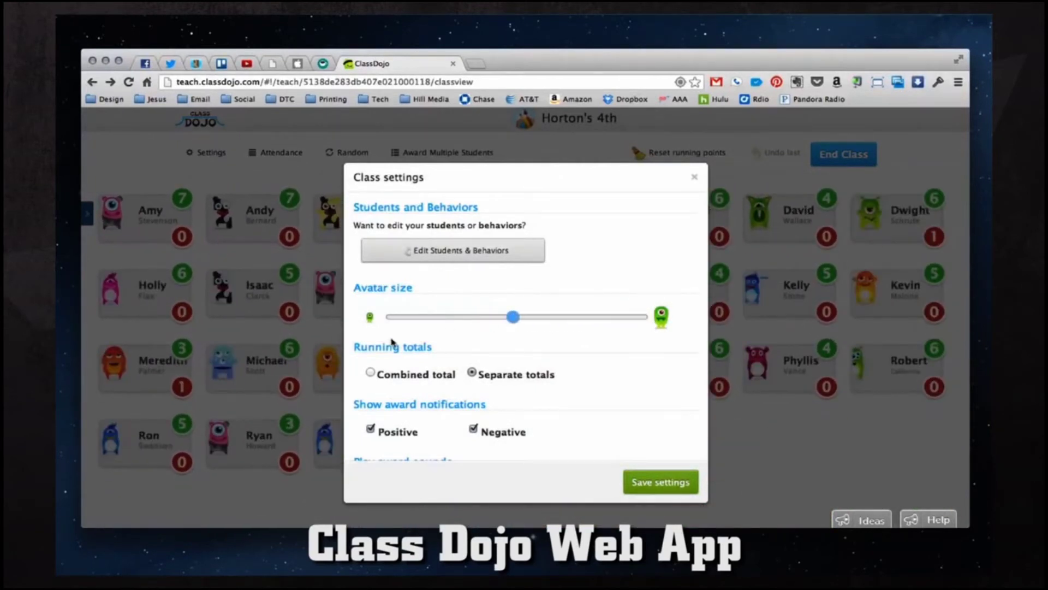
{"action": "scroll", "coordinate": [488, 365], "scroll_direction": "down", "scroll_amount": 3}
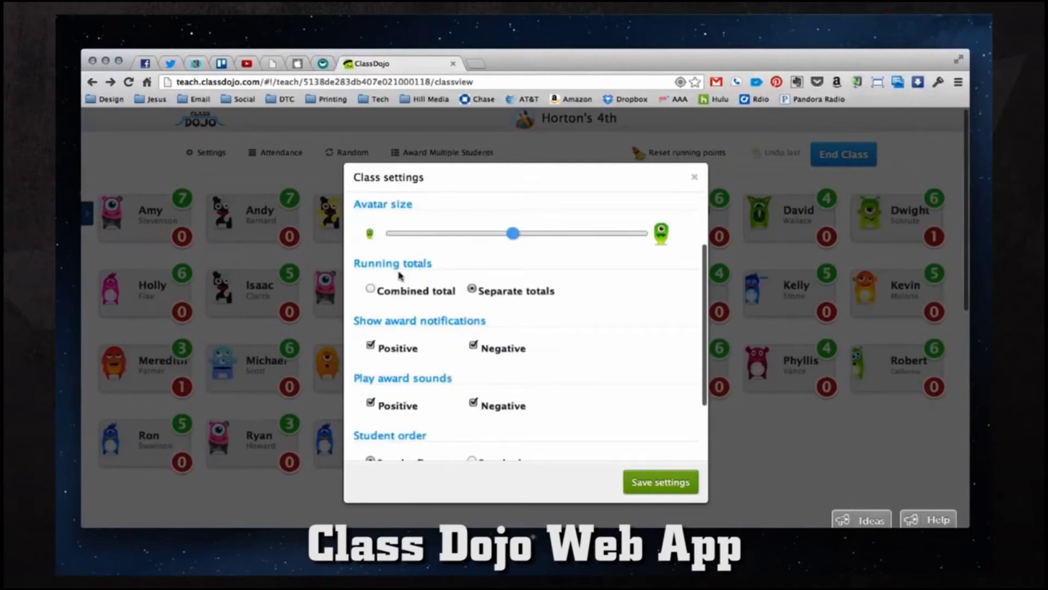
{"action": "left_click", "coordinate": [371, 292]}
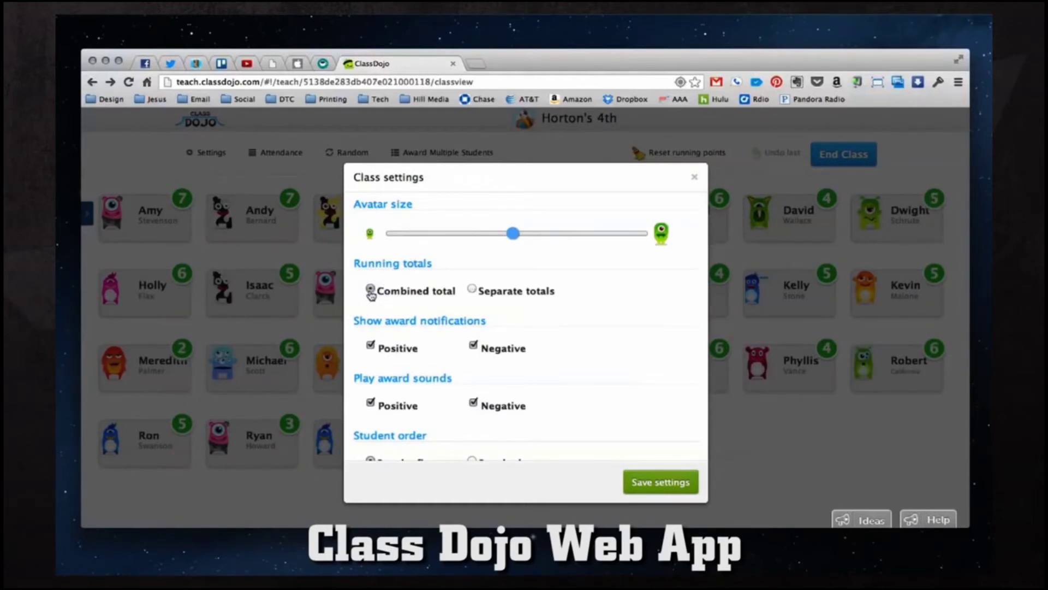
{"action": "left_click", "coordinate": [473, 290]}
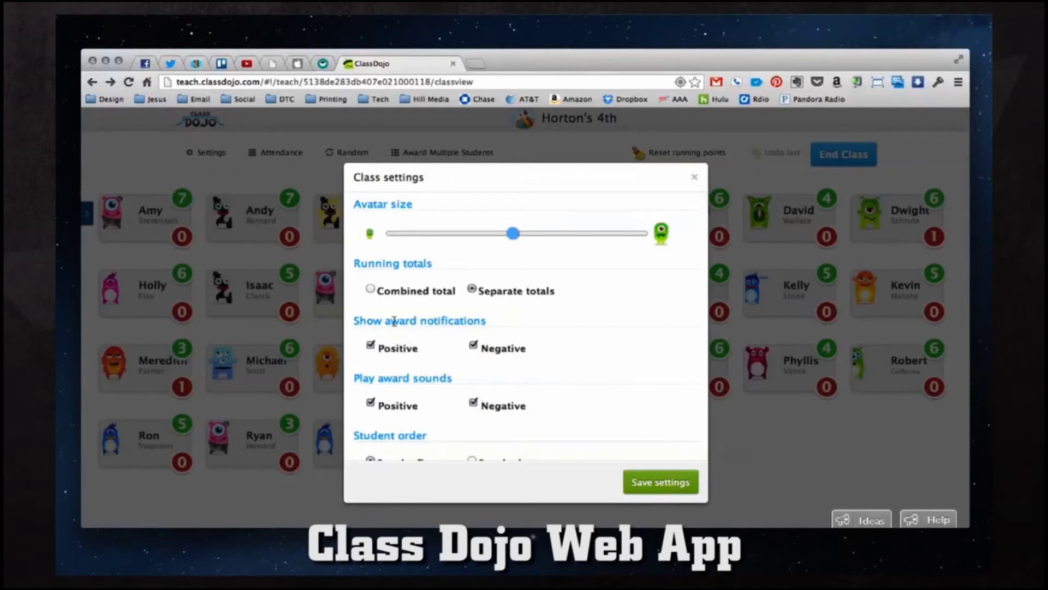
{"action": "left_click", "coordinate": [370, 289]}
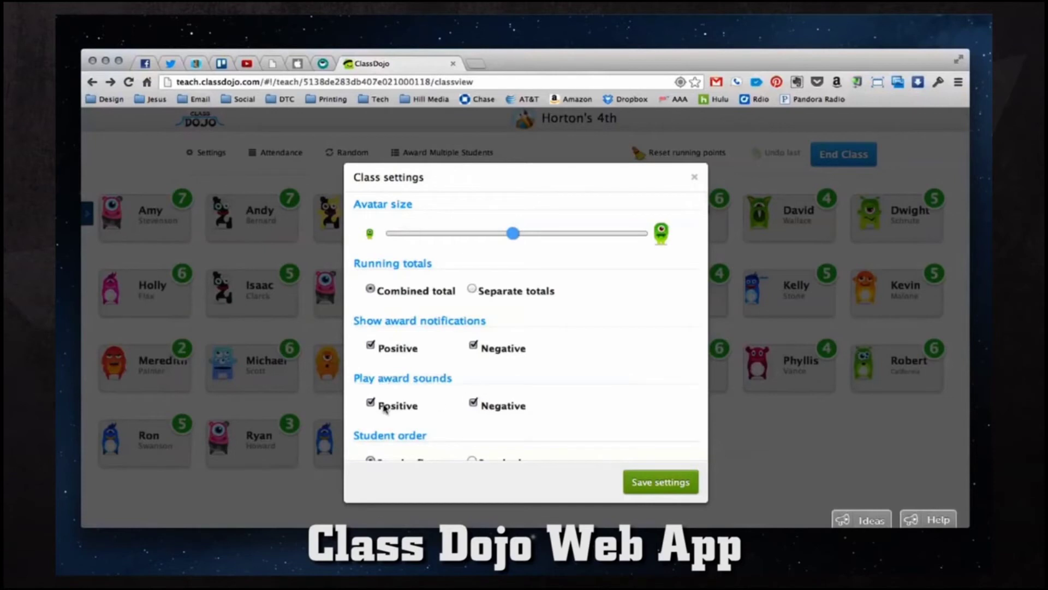
{"action": "scroll", "coordinate": [506, 405], "scroll_direction": "down", "scroll_amount": 3}
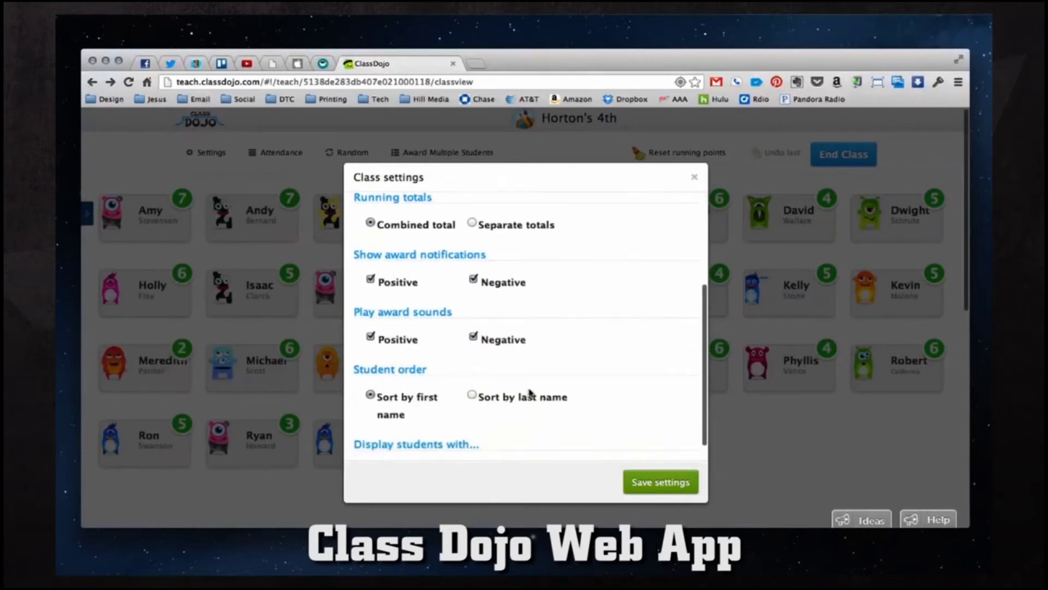
{"action": "scroll", "coordinate": [529, 392], "scroll_direction": "down", "scroll_amount": 1}
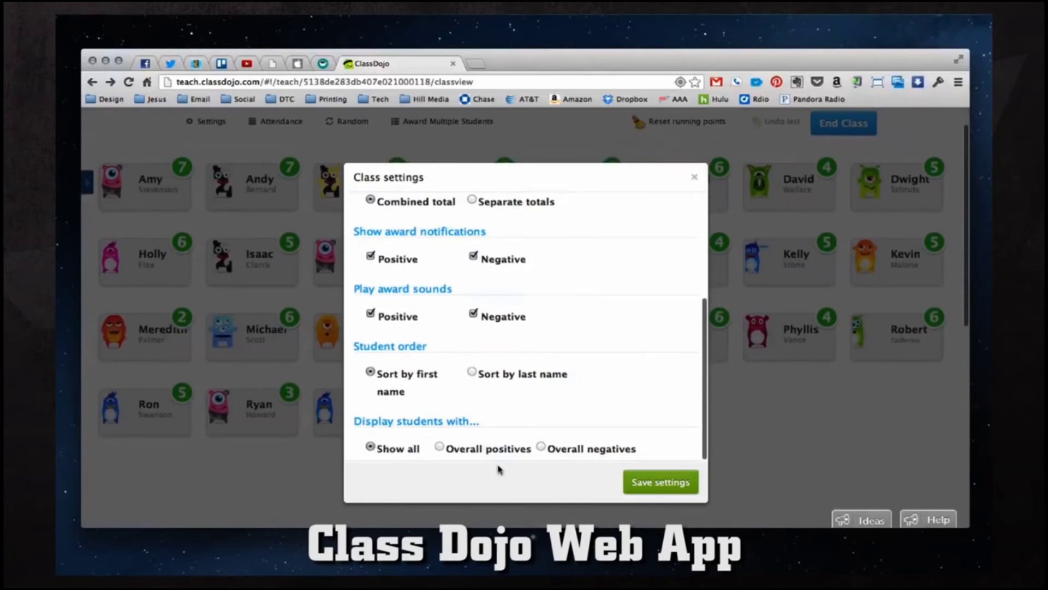
{"action": "scroll", "coordinate": [611, 351], "scroll_direction": "up", "scroll_amount": 3}
{"action": "left_click", "coordinate": [681, 478]}
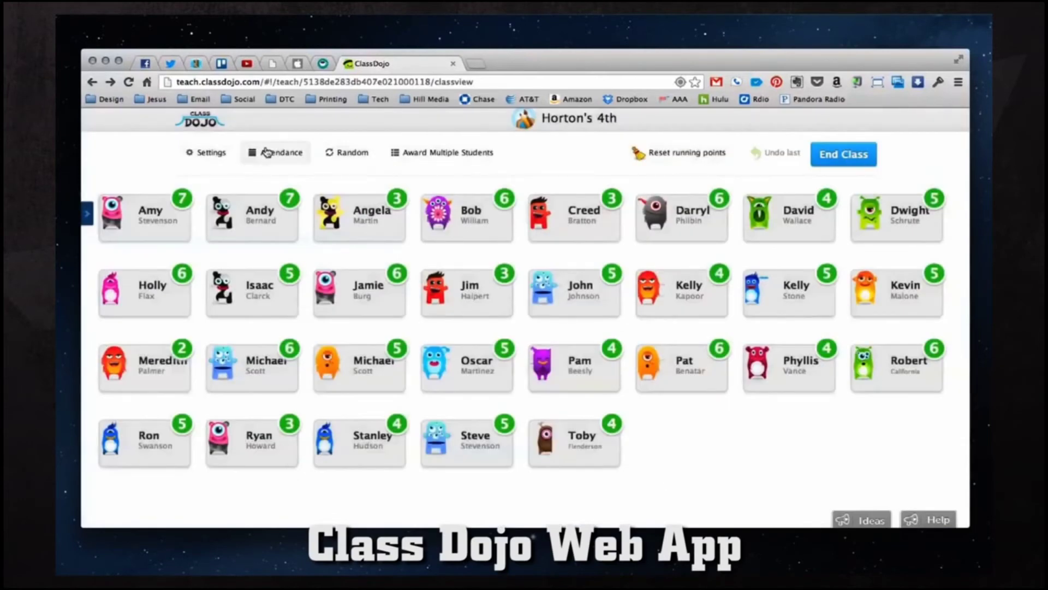
{"action": "left_click", "coordinate": [294, 157]}
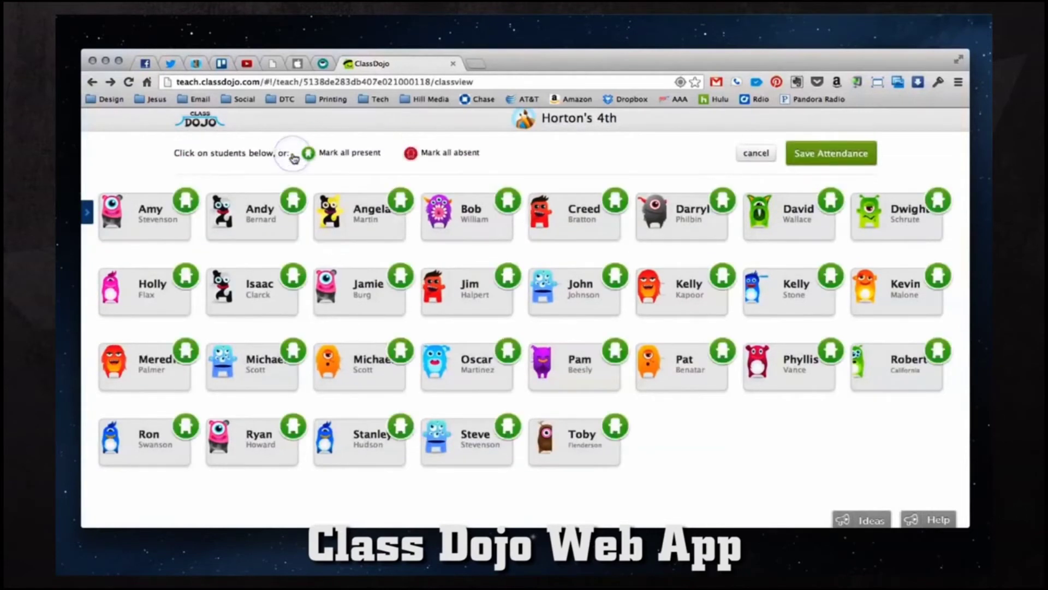
{"action": "left_click", "coordinate": [186, 203]}
{"action": "left_click", "coordinate": [184, 198]}
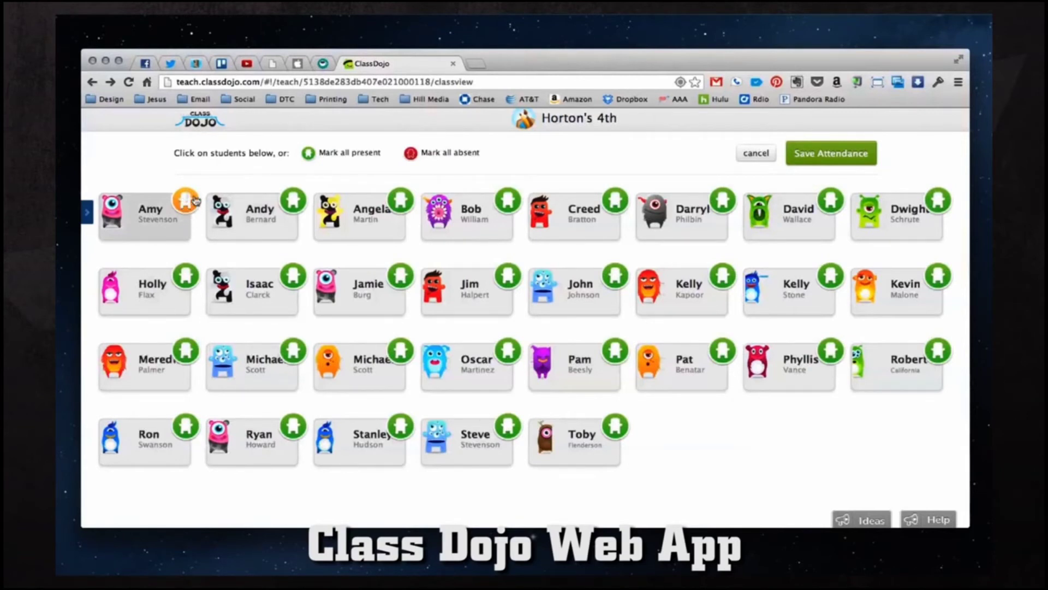
{"action": "left_click", "coordinate": [185, 212]}
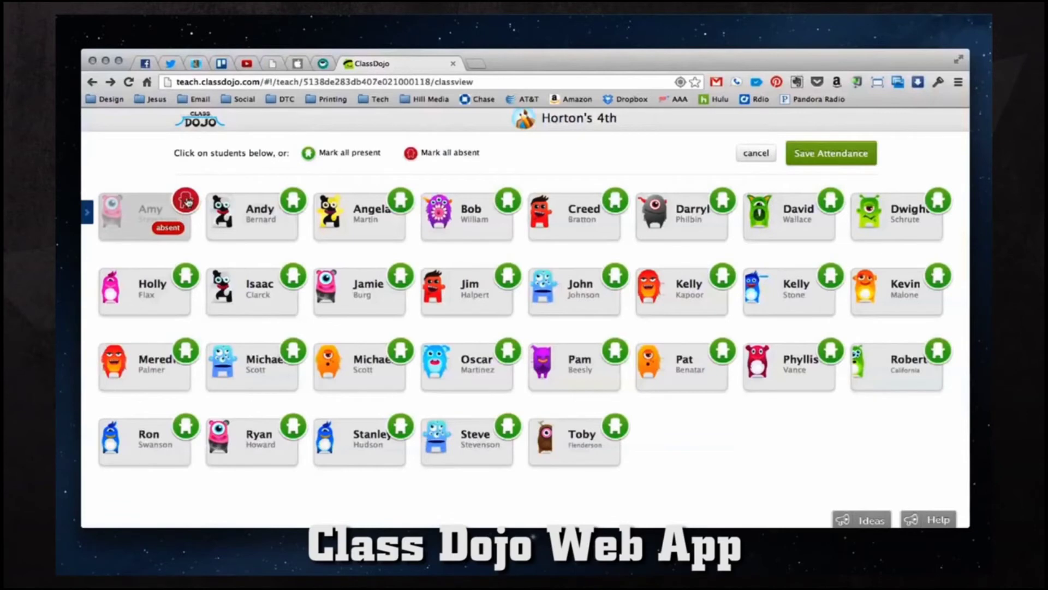
{"action": "left_click", "coordinate": [185, 212]}
{"action": "left_click", "coordinate": [430, 152]}
{"action": "left_click", "coordinate": [336, 154]}
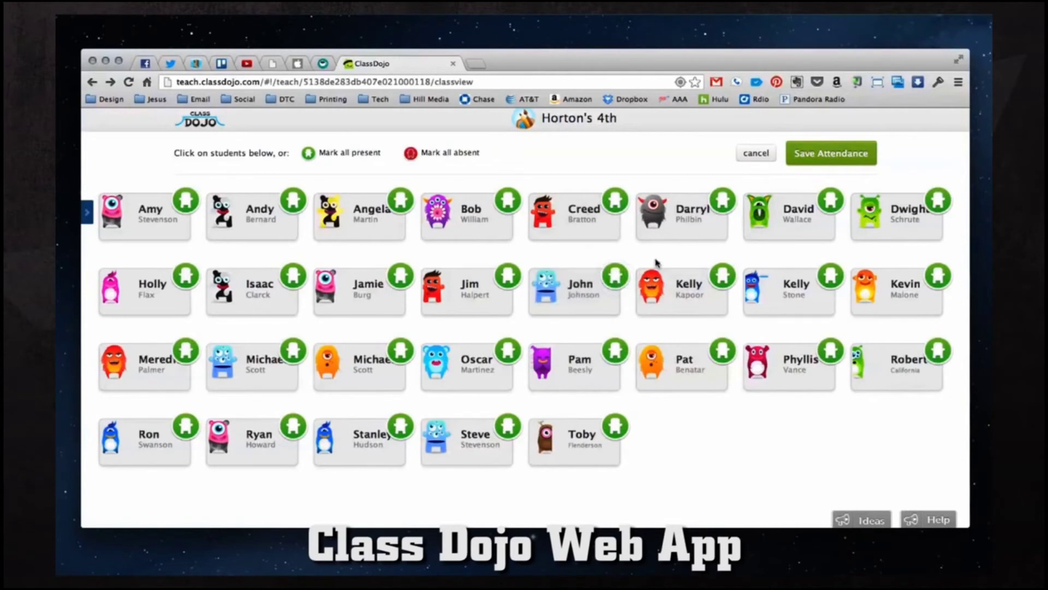
{"action": "left_click", "coordinate": [756, 153]}
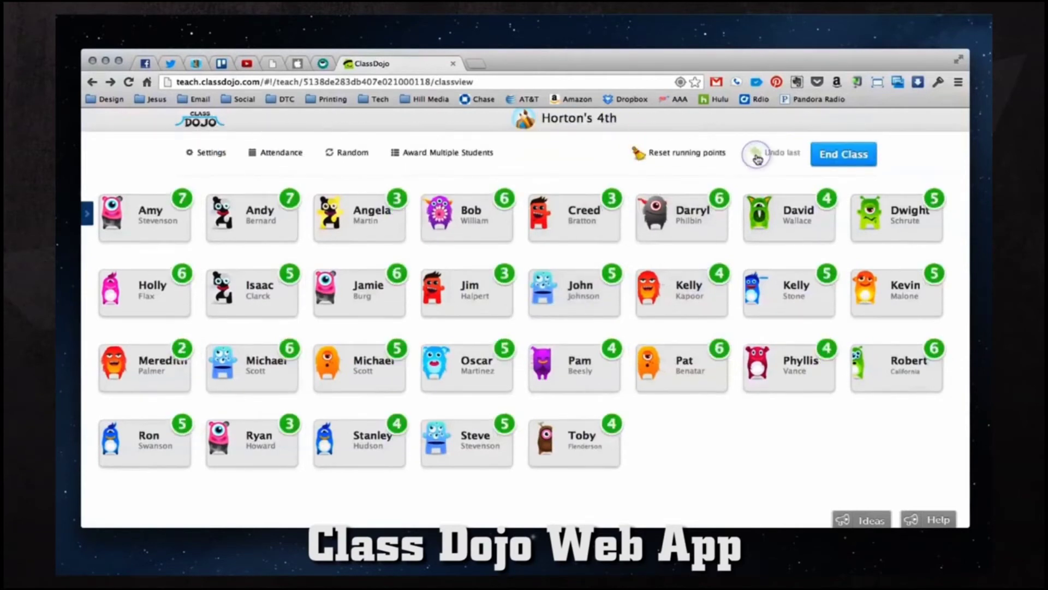
{"action": "left_click", "coordinate": [356, 155]}
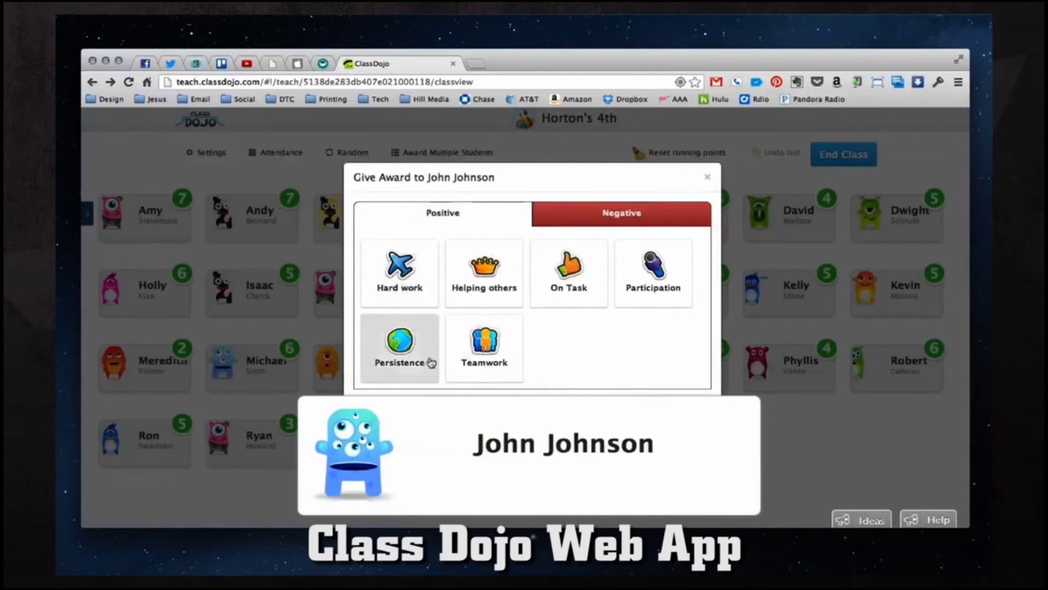
{"action": "left_click", "coordinate": [636, 214]}
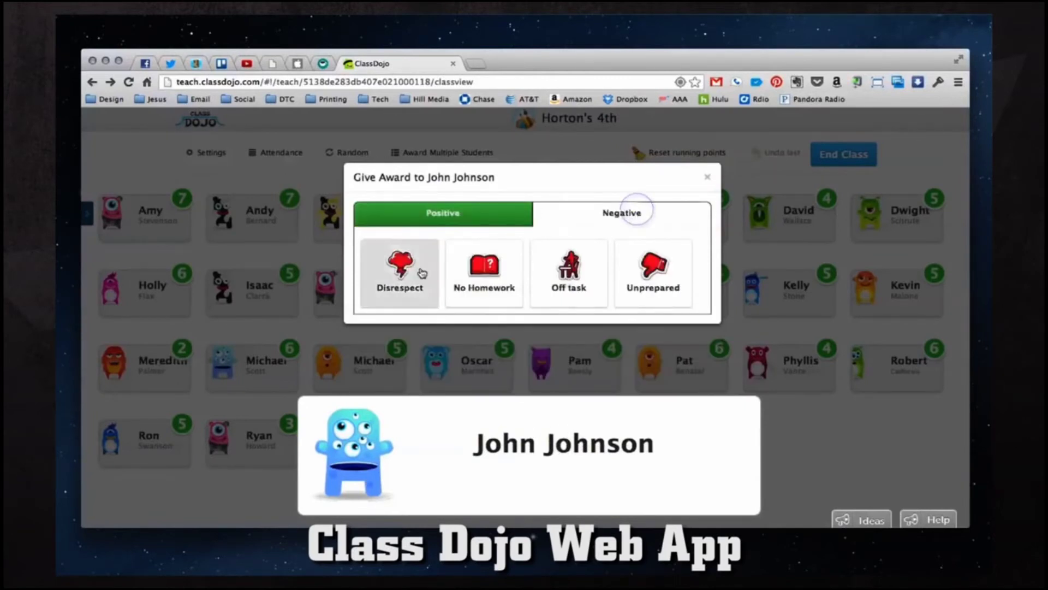
{"action": "left_click", "coordinate": [466, 214]}
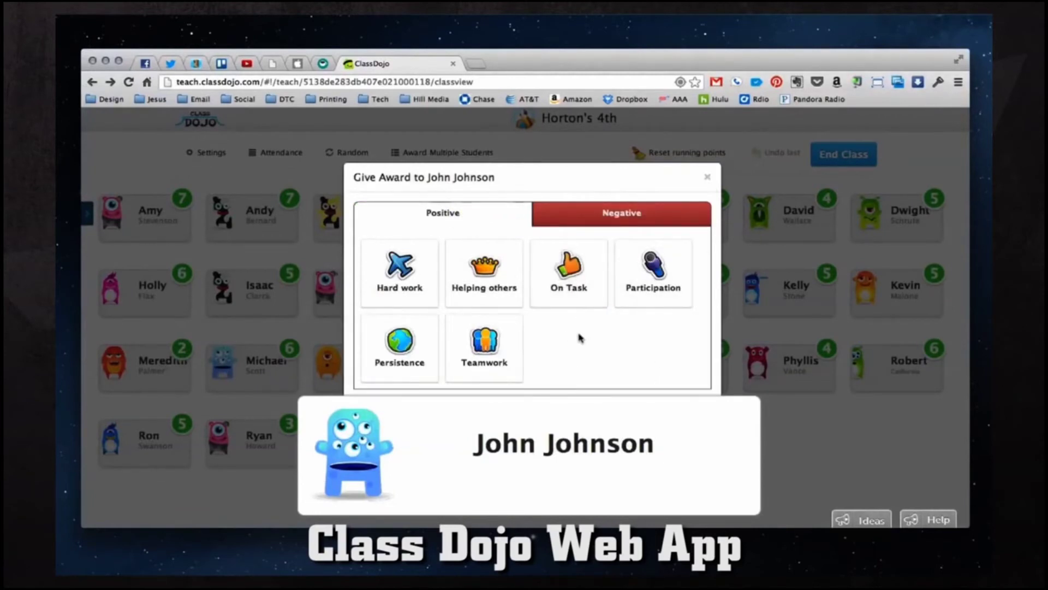
{"action": "left_click", "coordinate": [708, 181]}
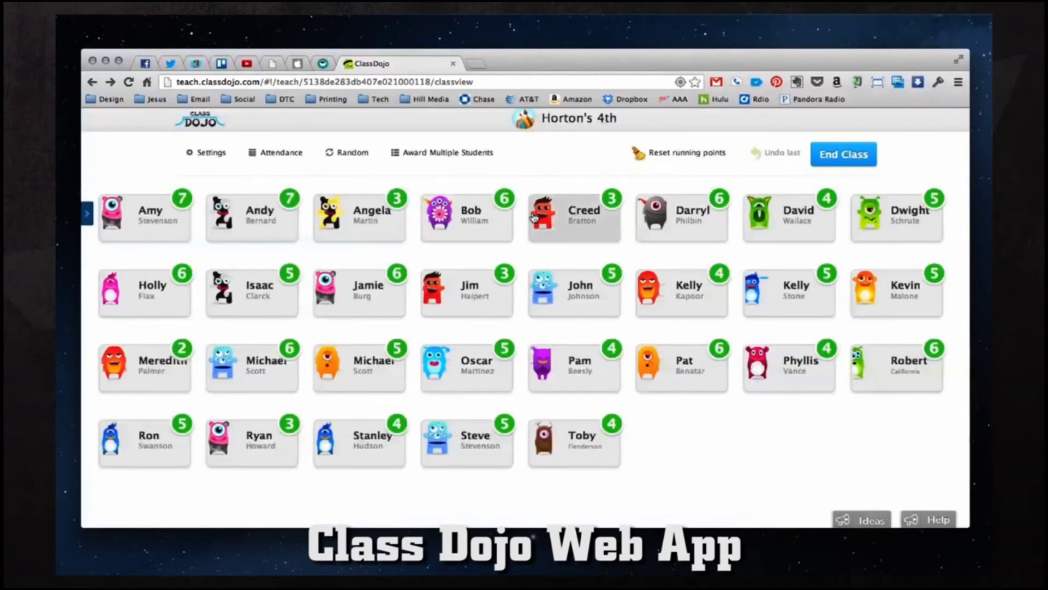
{"action": "scroll", "coordinate": [463, 155], "scroll_direction": "down", "scroll_amount": 1}
{"action": "left_click", "coordinate": [463, 151]}
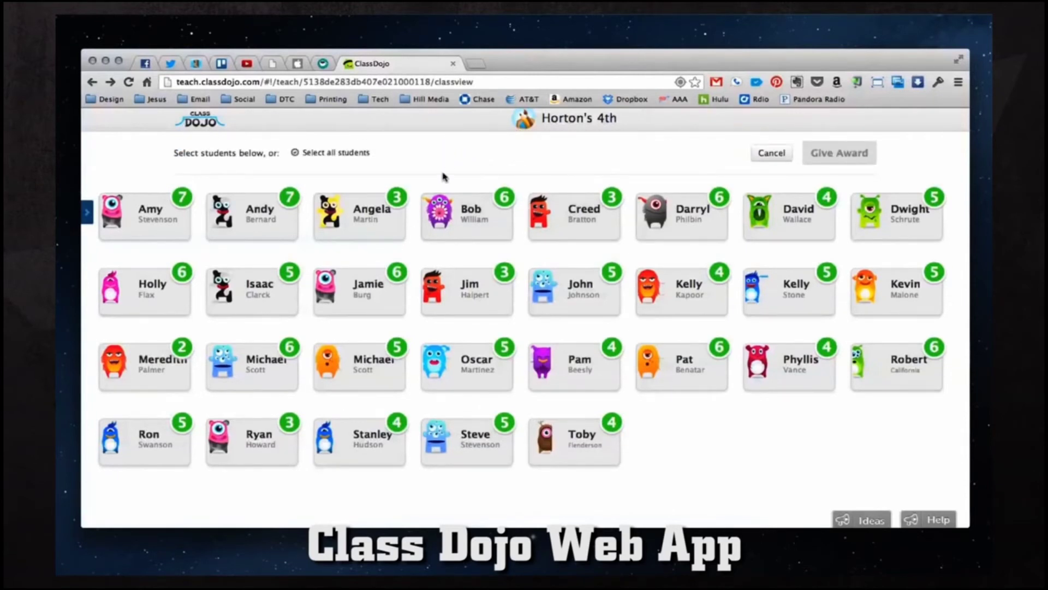
{"action": "left_click", "coordinate": [161, 216]}
{"action": "left_click", "coordinate": [239, 294]}
{"action": "left_click", "coordinate": [355, 303]}
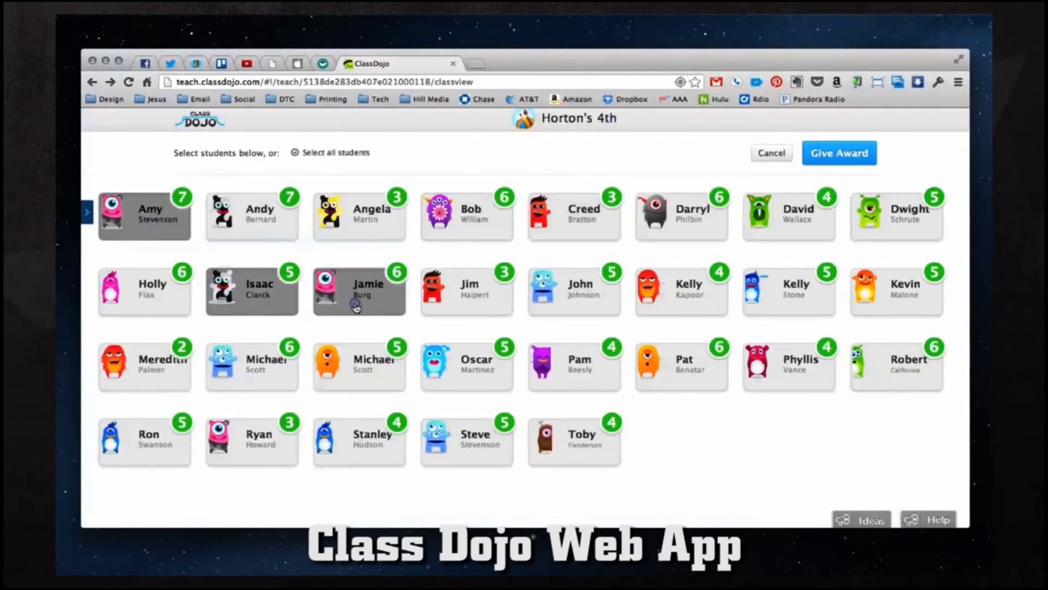
{"action": "left_click", "coordinate": [466, 300]}
{"action": "left_click", "coordinate": [552, 294]}
{"action": "left_click", "coordinate": [694, 301]}
{"action": "left_click", "coordinate": [792, 305]}
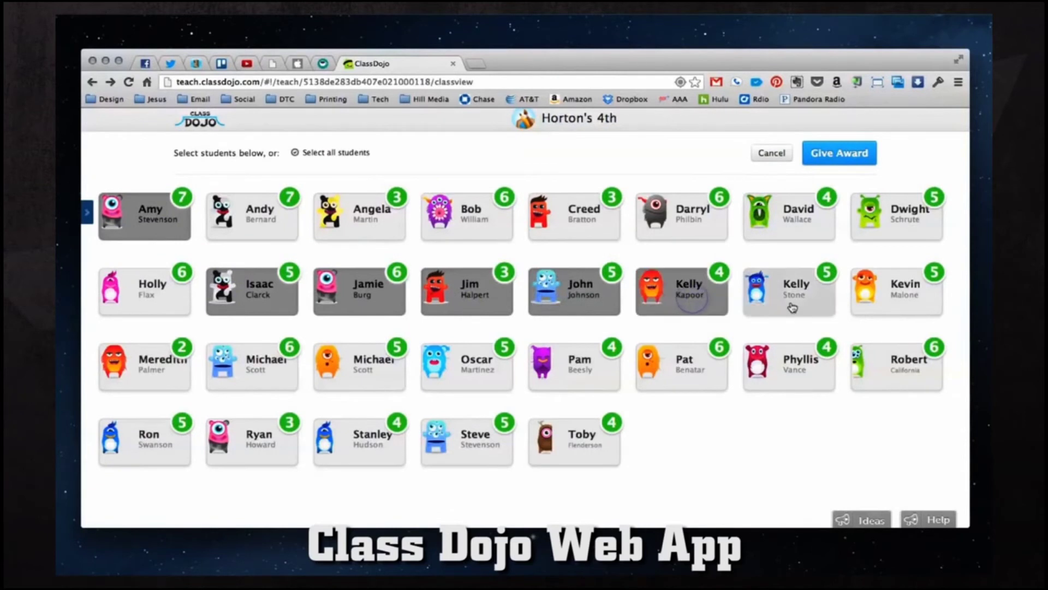
{"action": "left_click", "coordinate": [838, 158]}
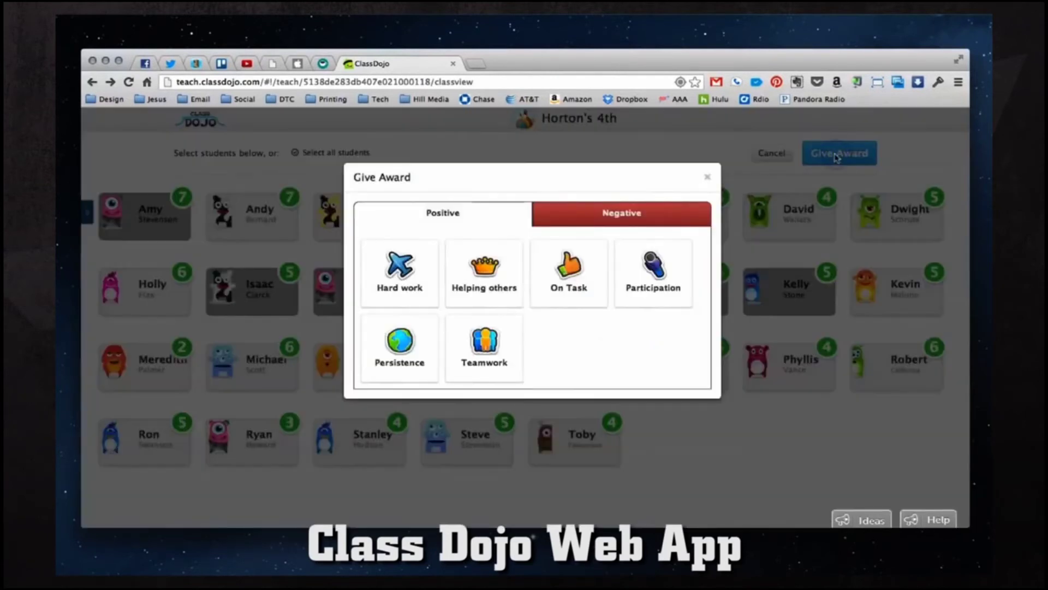
{"action": "left_click", "coordinate": [709, 177]}
{"action": "left_click", "coordinate": [770, 153]}
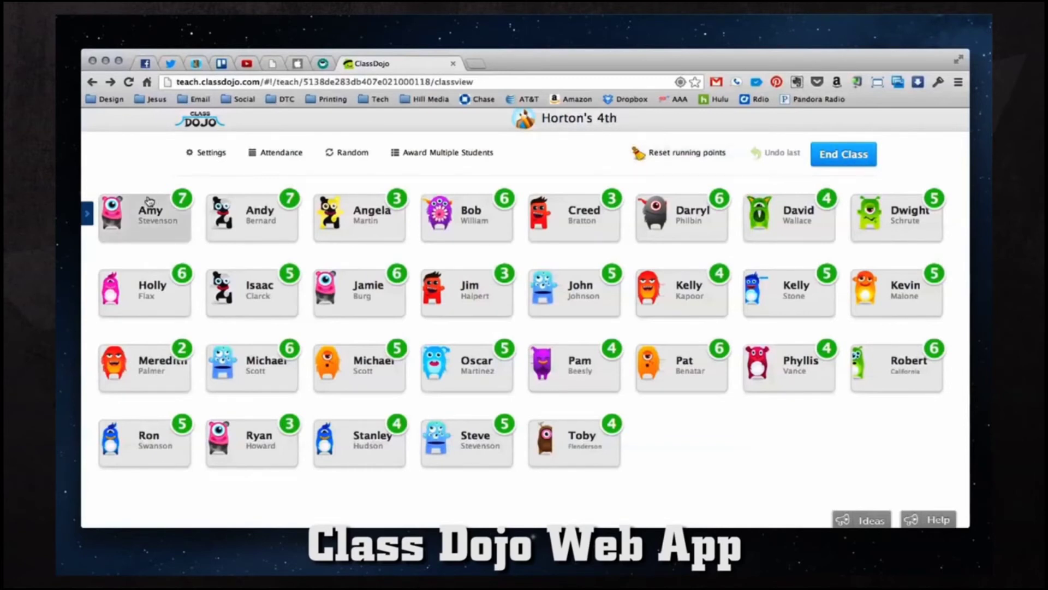
- Open the first student's award window, view both behaviour lists, and close without awarding
{"action": "left_click", "coordinate": [131, 210]}
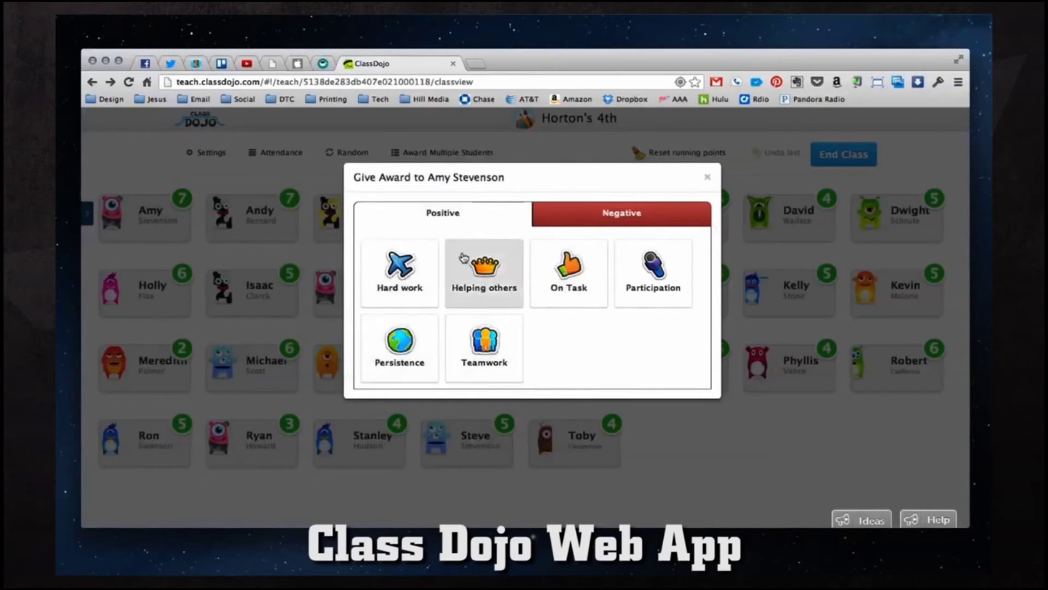
{"action": "left_click", "coordinate": [636, 215]}
{"action": "left_click", "coordinate": [463, 214]}
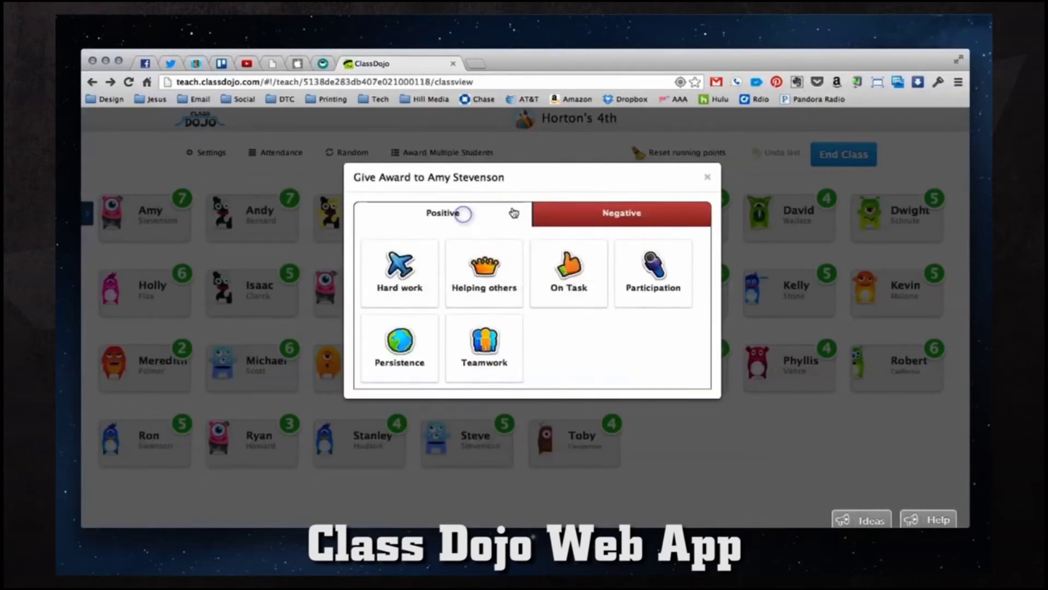
{"action": "left_click", "coordinate": [708, 176]}
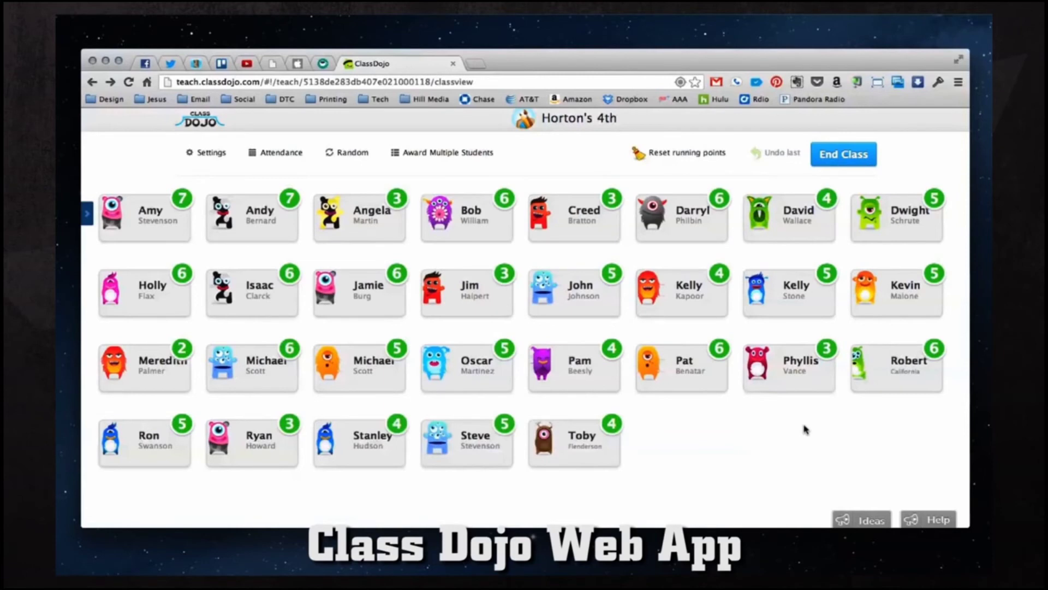
- In the class's basic info, cycle the class icon until it shows the building
{"action": "left_click", "coordinate": [220, 158]}
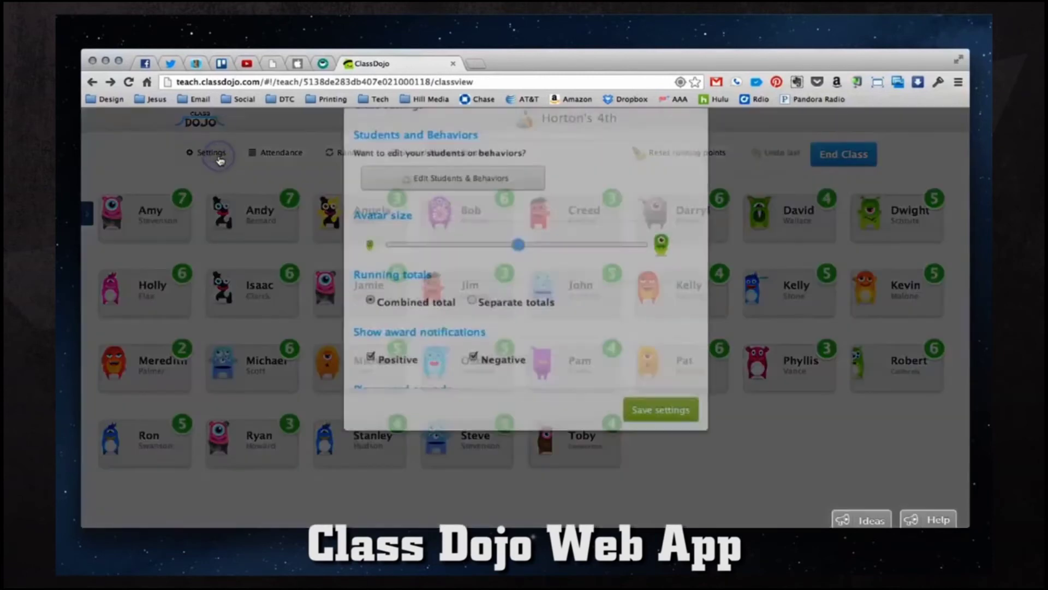
{"action": "left_click", "coordinate": [470, 252]}
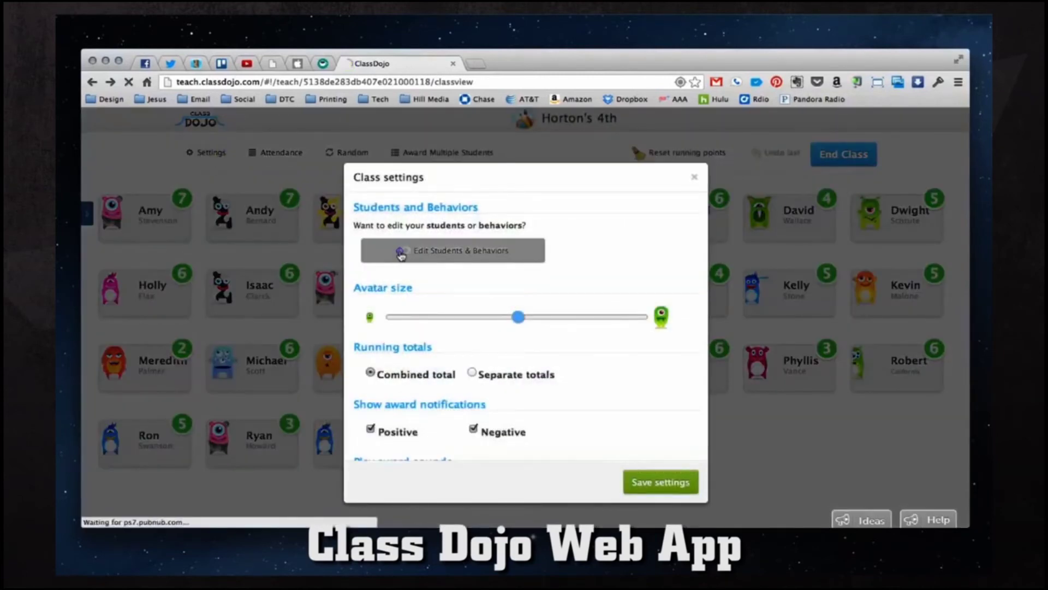
{"action": "left_click", "coordinate": [259, 203]}
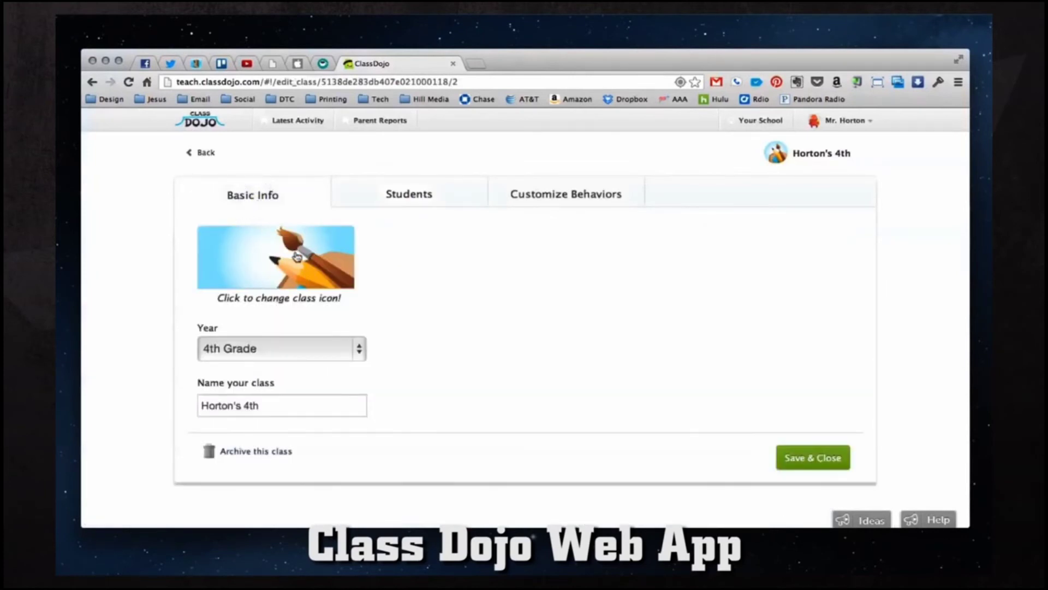
{"action": "left_click", "coordinate": [261, 257]}
{"action": "left_click", "coordinate": [263, 257]}
{"action": "left_click", "coordinate": [262, 257]}
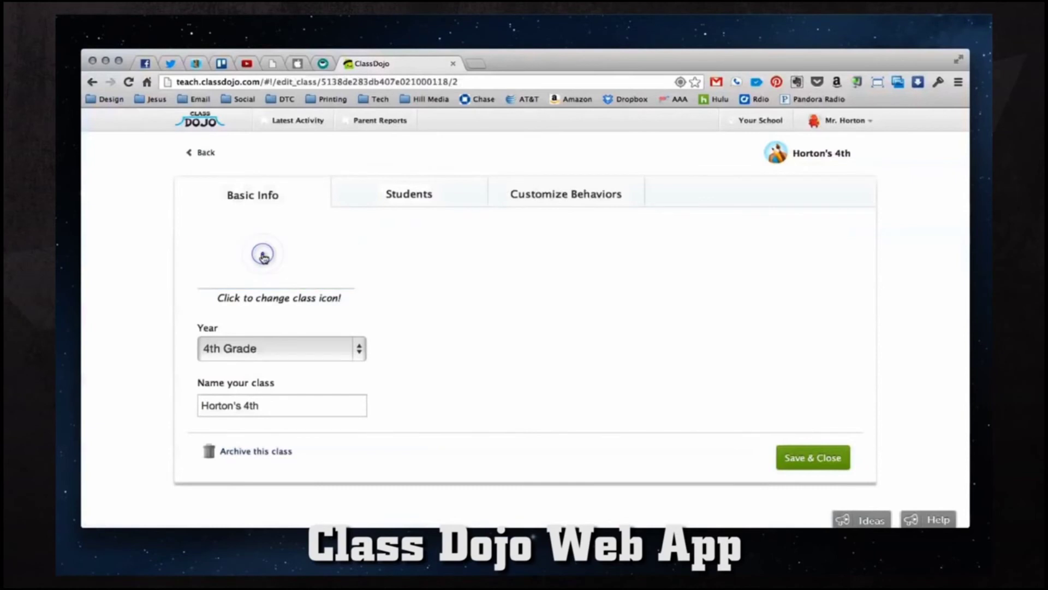
{"action": "left_click", "coordinate": [282, 258]}
{"action": "left_click", "coordinate": [284, 258]}
{"action": "left_click", "coordinate": [283, 257]}
{"action": "left_click", "coordinate": [282, 257]}
{"action": "left_click", "coordinate": [282, 256]}
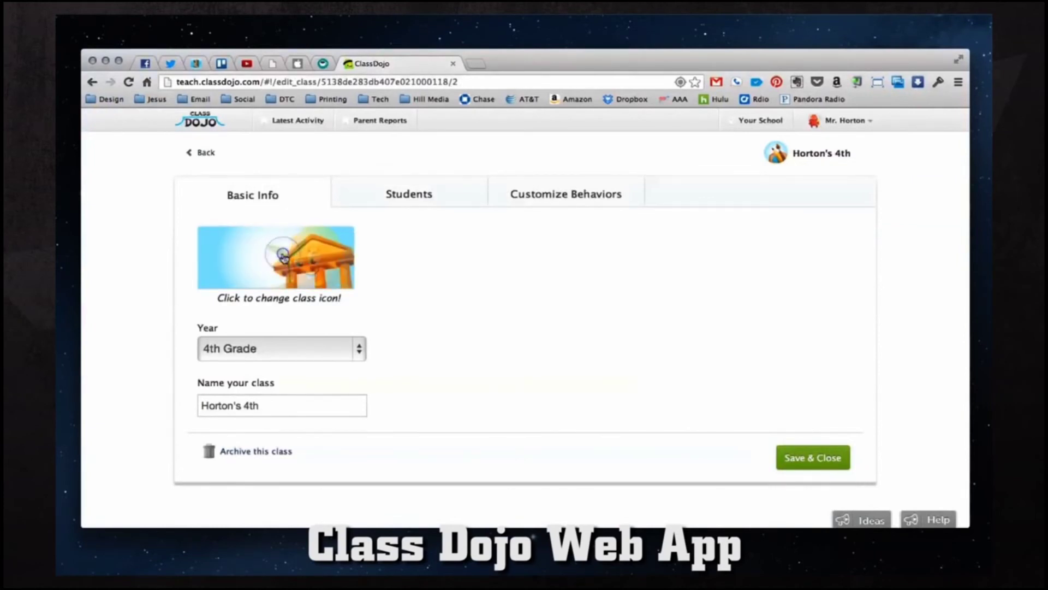
- Check the school year list and leave the class on 4th Grade
{"action": "left_click", "coordinate": [288, 354]}
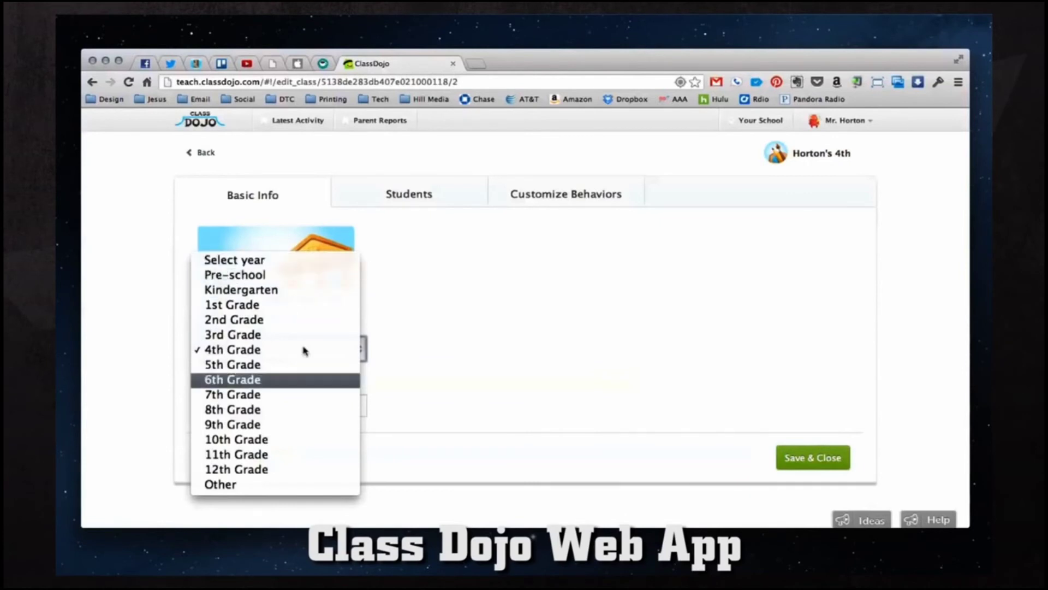
{"action": "left_click", "coordinate": [525, 352]}
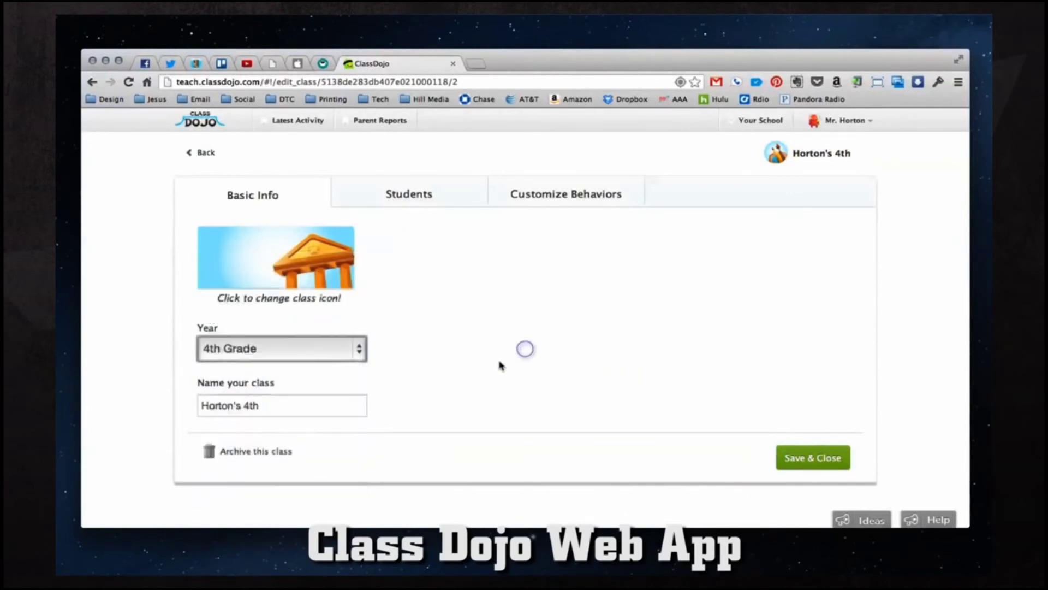
{"action": "left_click", "coordinate": [299, 352]}
{"action": "left_click", "coordinate": [488, 405]}
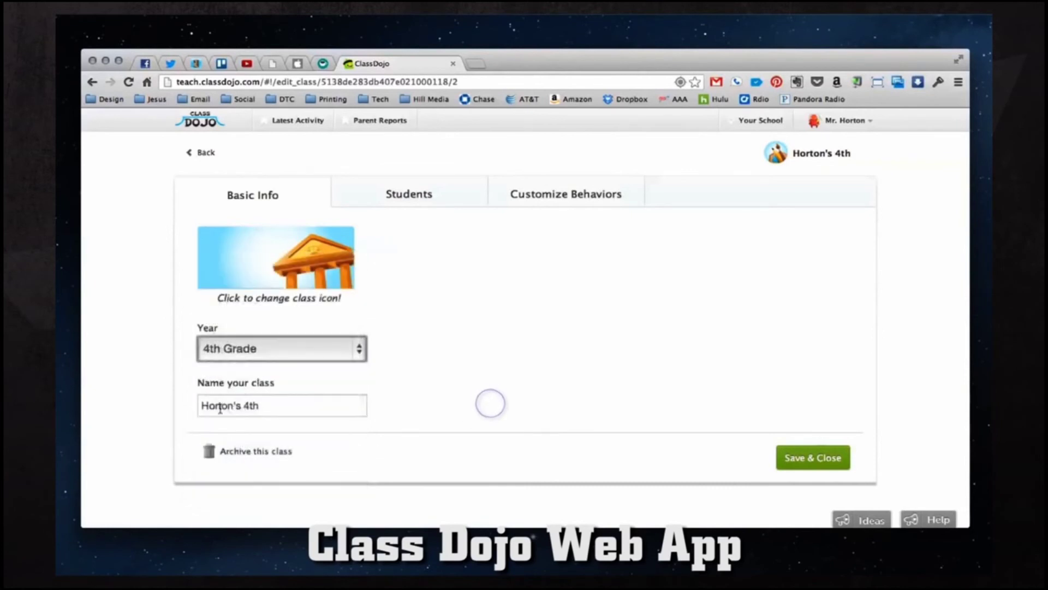
- In the Students tab, give the third student the panda avatar
{"action": "left_click", "coordinate": [417, 194]}
{"action": "scroll", "coordinate": [430, 301], "scroll_direction": "down", "scroll_amount": 2}
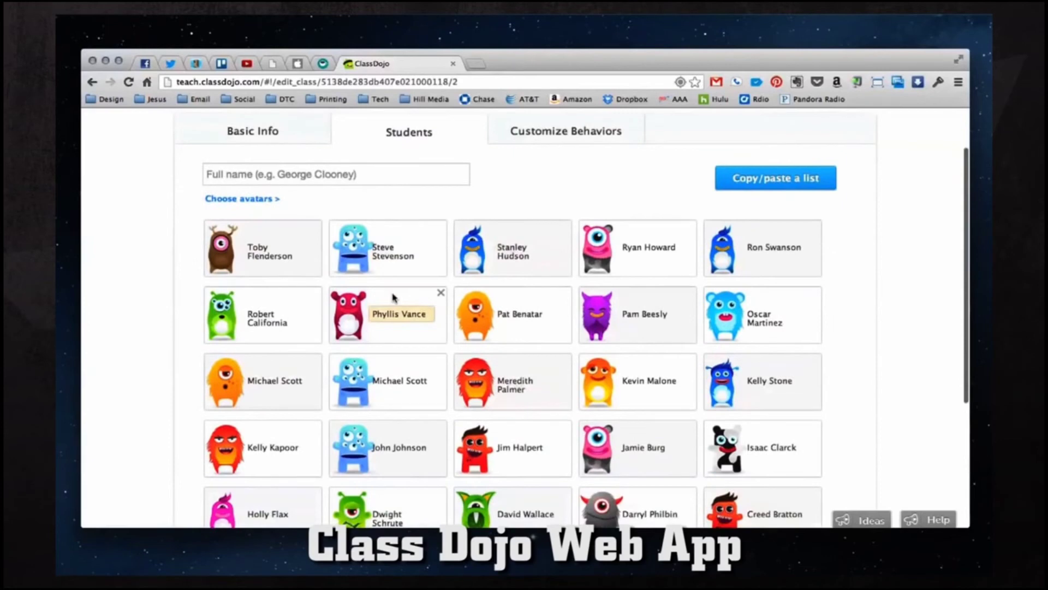
{"action": "left_click", "coordinate": [257, 201]}
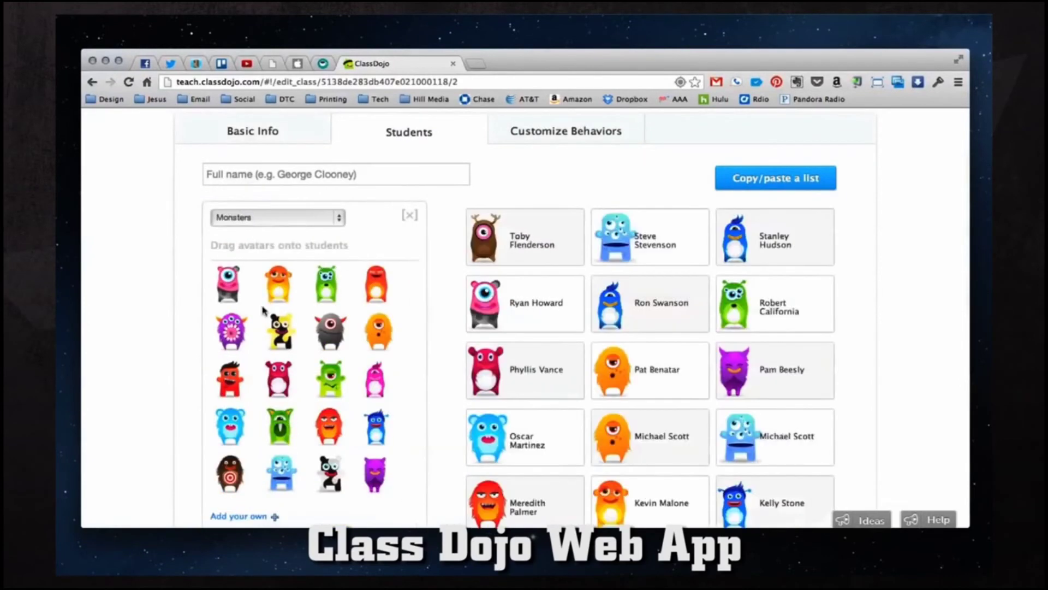
{"action": "scroll", "coordinate": [289, 310], "scroll_direction": "down", "scroll_amount": 3}
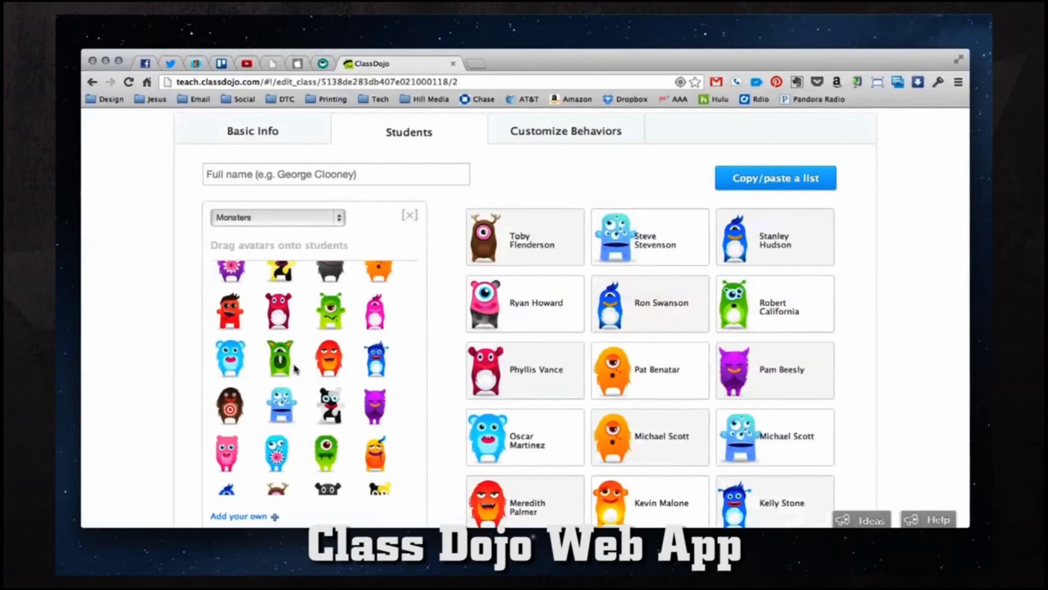
{"action": "scroll", "coordinate": [289, 370], "scroll_direction": "down", "scroll_amount": 1}
{"action": "left_click_drag", "start_coordinate": [330, 381], "coordinate": [731, 227]}
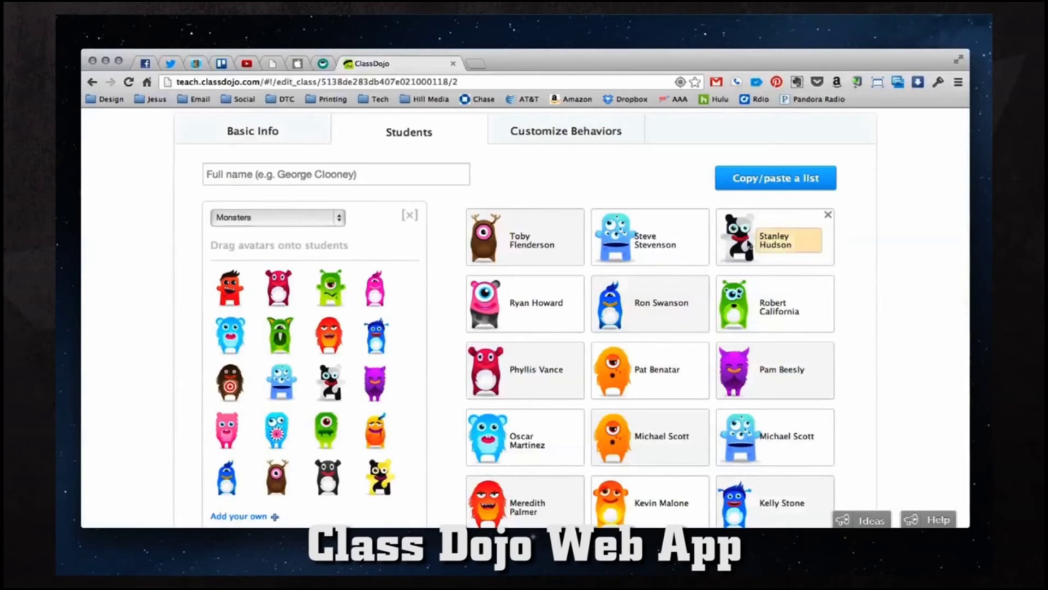
{"action": "left_click", "coordinate": [414, 214]}
- Switch the avatar set to Critters, then back to Monsters
{"action": "left_click", "coordinate": [272, 197]}
{"action": "left_click", "coordinate": [235, 217]}
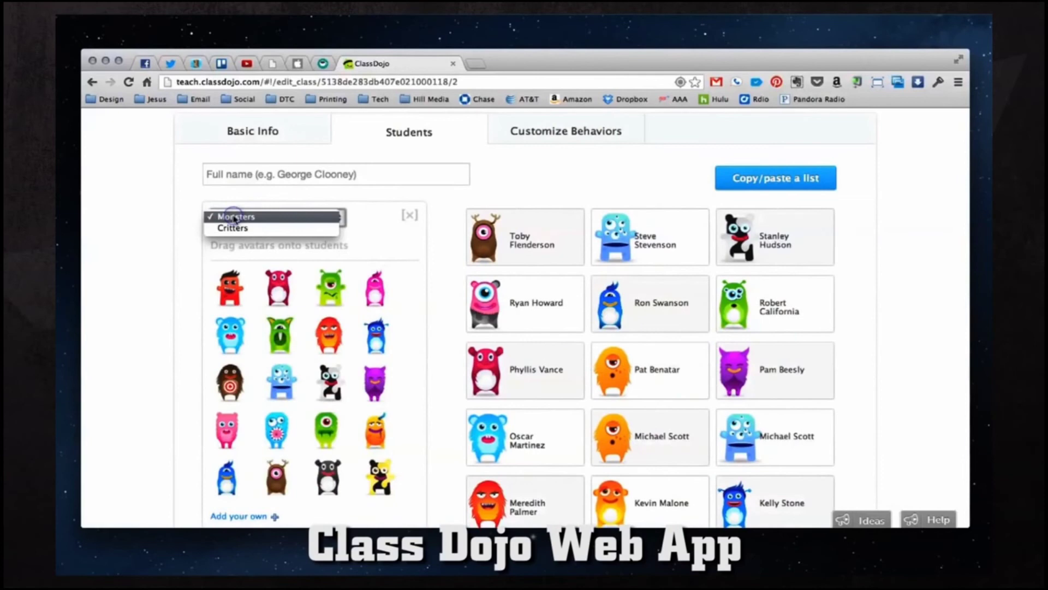
{"action": "left_click", "coordinate": [240, 227]}
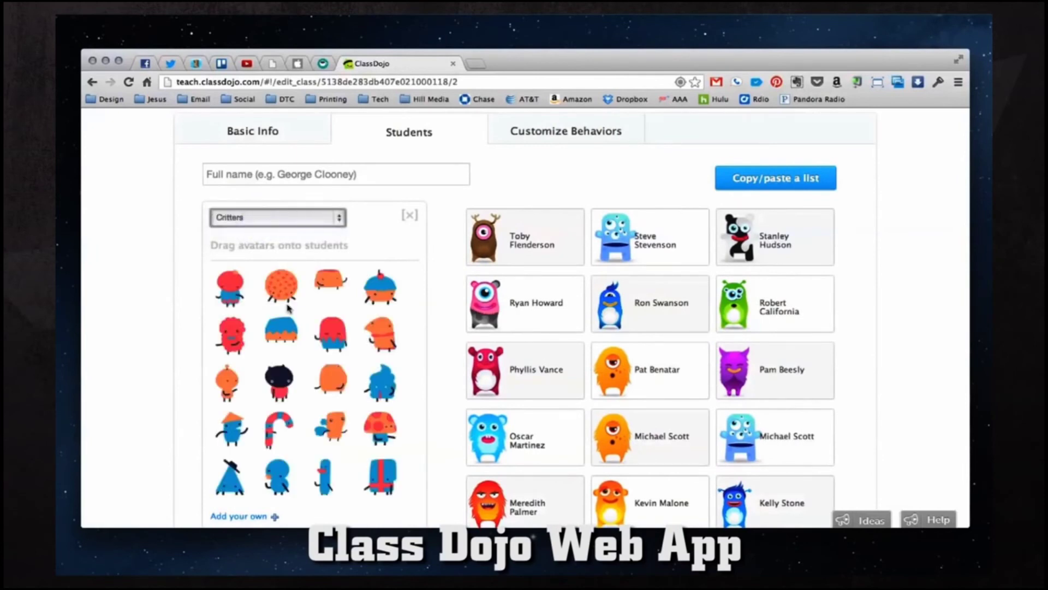
{"action": "scroll", "coordinate": [288, 309], "scroll_direction": "down", "scroll_amount": 5}
{"action": "scroll", "coordinate": [290, 314], "scroll_direction": "up", "scroll_amount": 8}
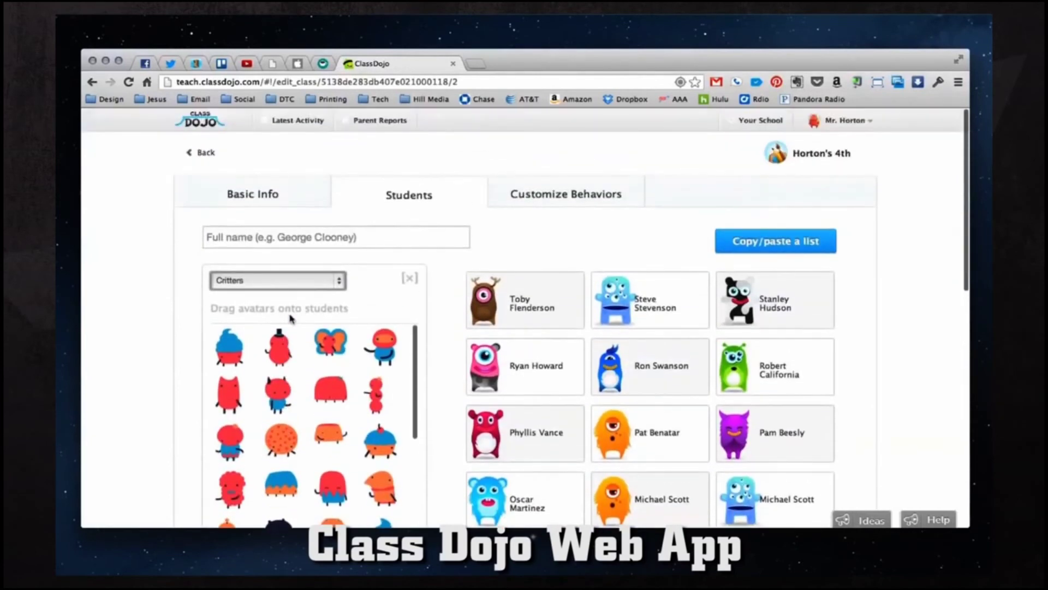
{"action": "left_click", "coordinate": [294, 282]}
{"action": "left_click", "coordinate": [292, 279]}
{"action": "left_click", "coordinate": [279, 280]}
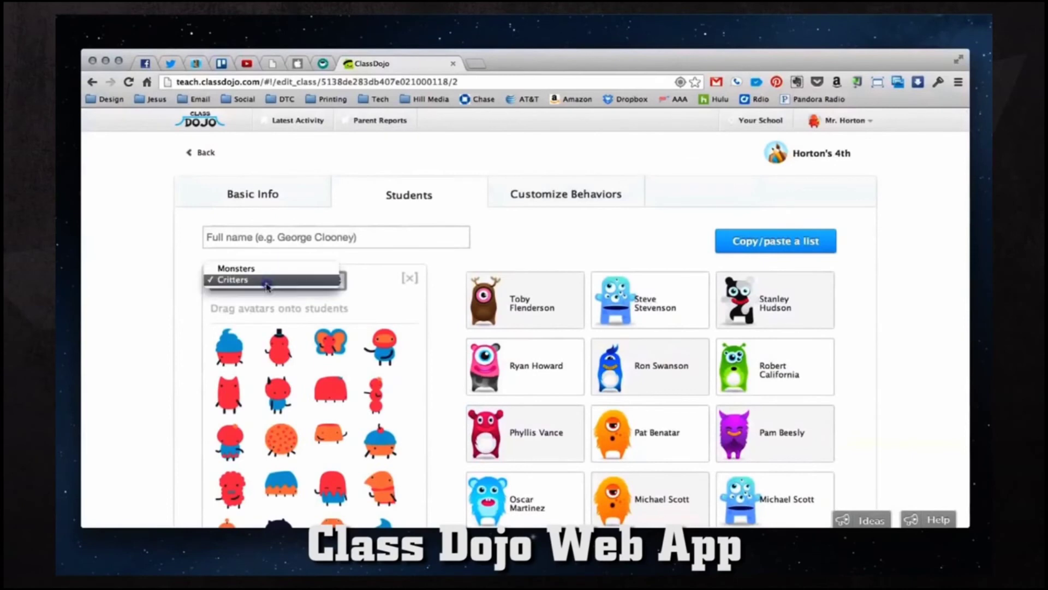
{"action": "left_click", "coordinate": [256, 268]}
- Cancel a custom avatar set, close the avatar picker, and go to behavior customization
{"action": "scroll", "coordinate": [167, 346], "scroll_direction": "down", "scroll_amount": 3}
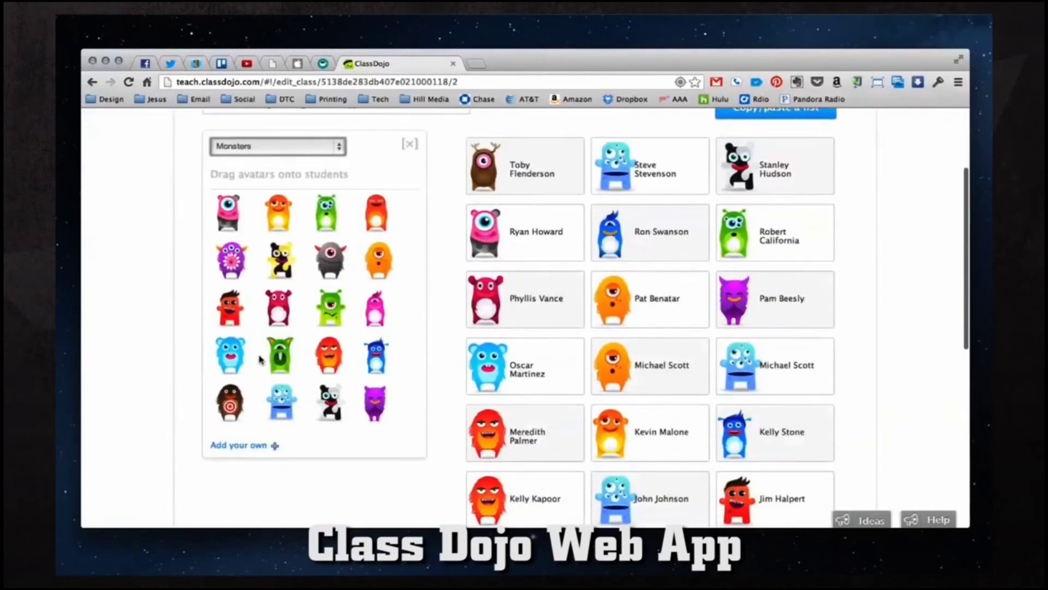
{"action": "left_click", "coordinate": [239, 445]}
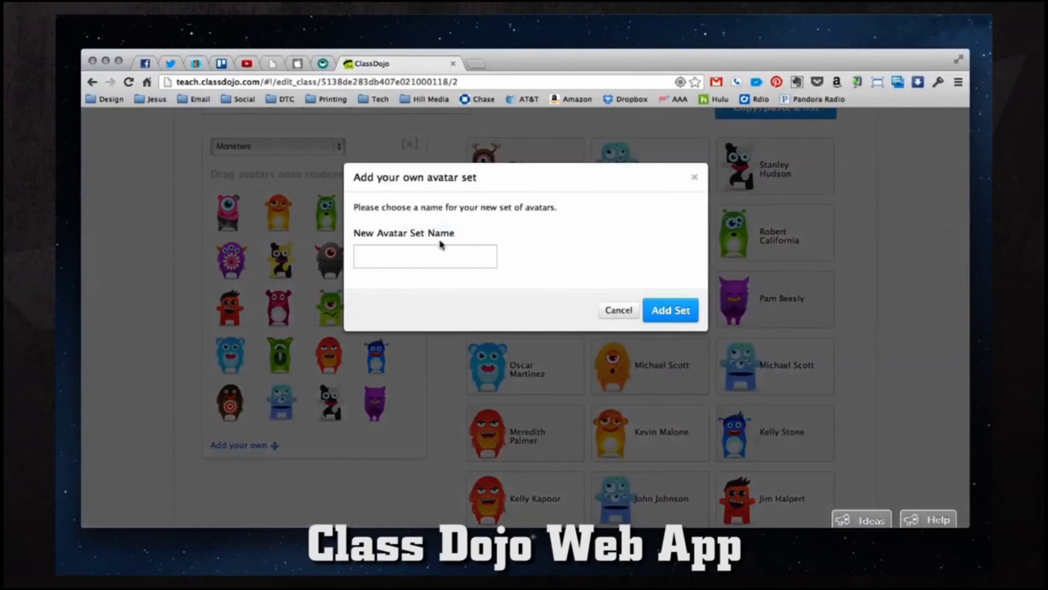
{"action": "left_click", "coordinate": [618, 309]}
{"action": "scroll", "coordinate": [376, 278], "scroll_direction": "up", "scroll_amount": 3}
{"action": "left_click", "coordinate": [409, 252]}
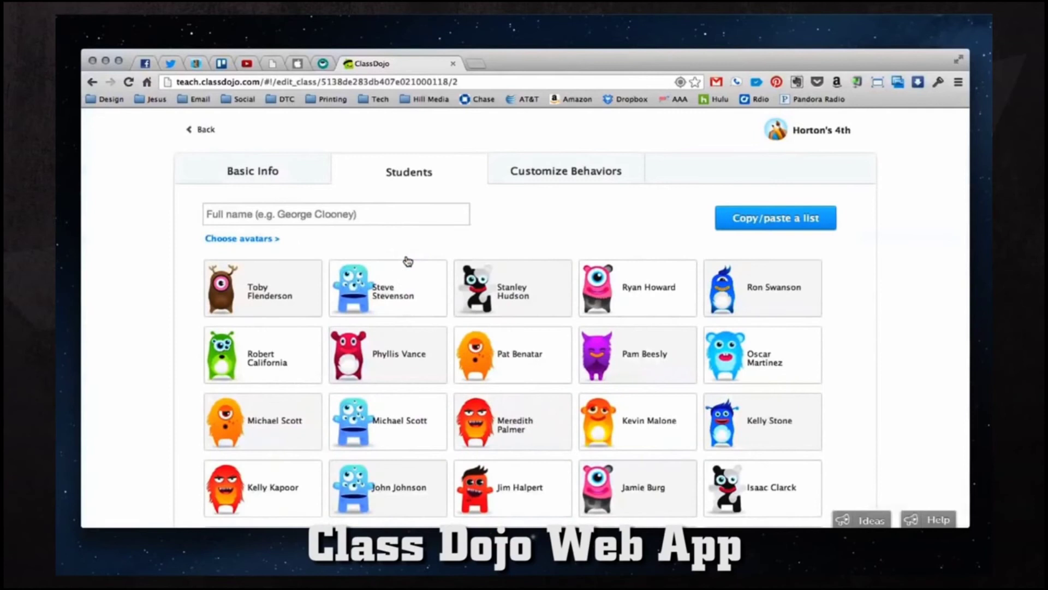
{"action": "left_click", "coordinate": [211, 215]}
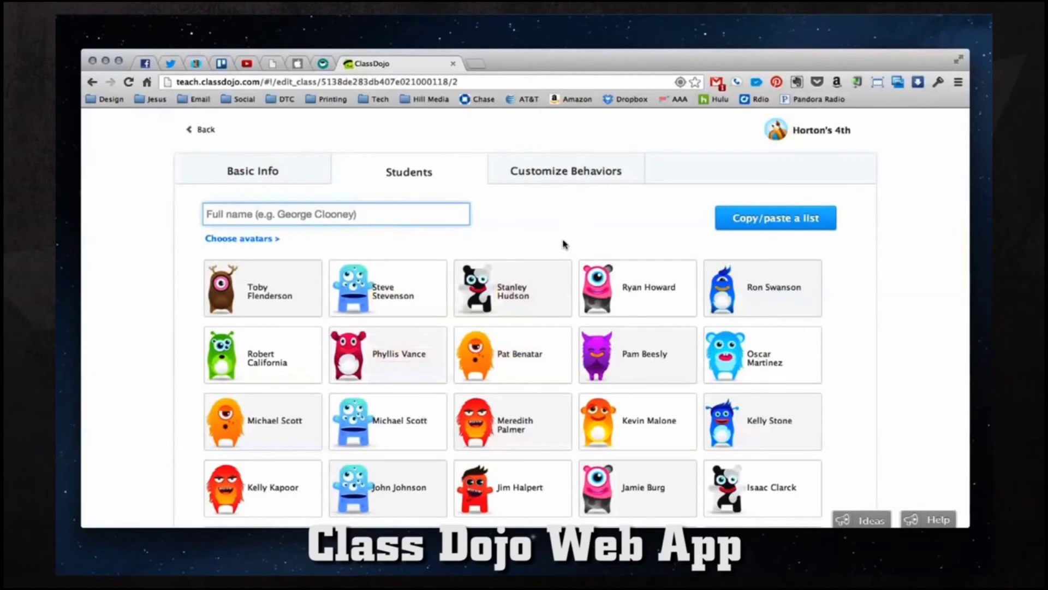
{"action": "left_click", "coordinate": [573, 172]}
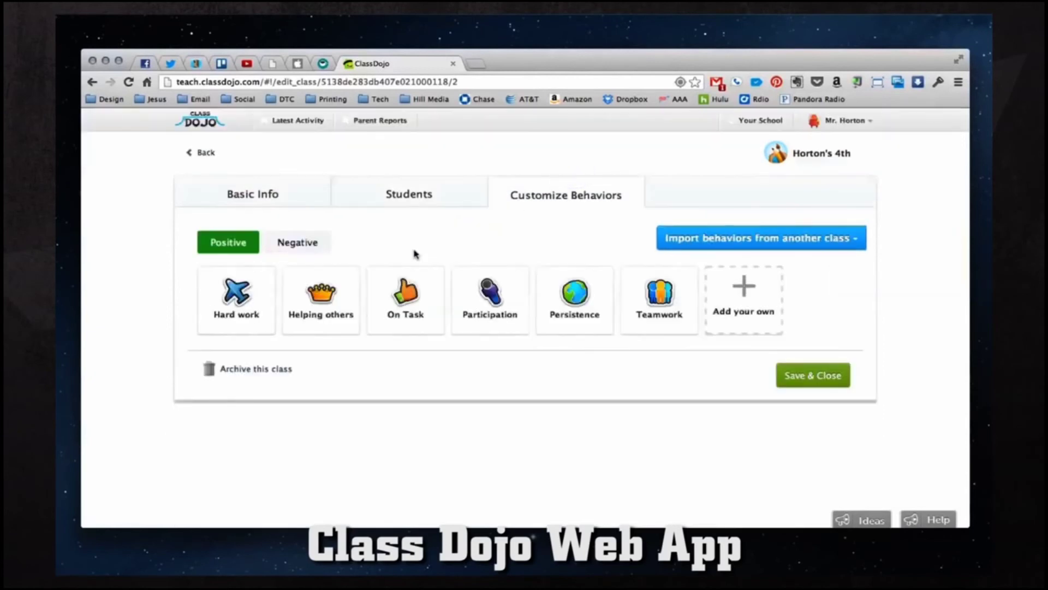
- Review positive and negative behaviors, discard a new custom behavior, and save the class edits
{"action": "left_click", "coordinate": [309, 244]}
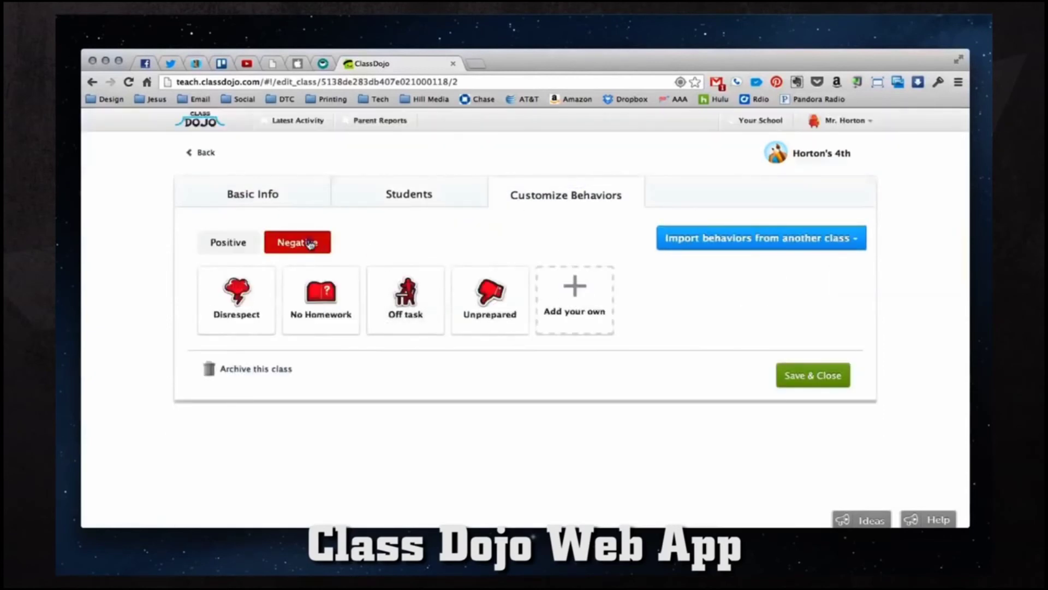
{"action": "left_click", "coordinate": [240, 243]}
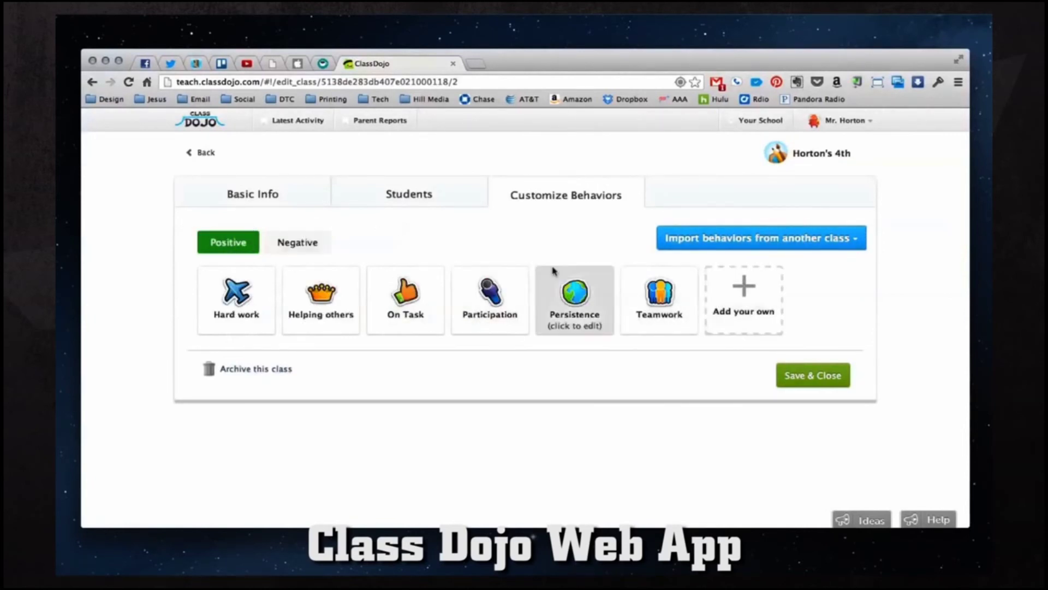
{"action": "left_click", "coordinate": [744, 294]}
{"action": "left_click", "coordinate": [772, 265]}
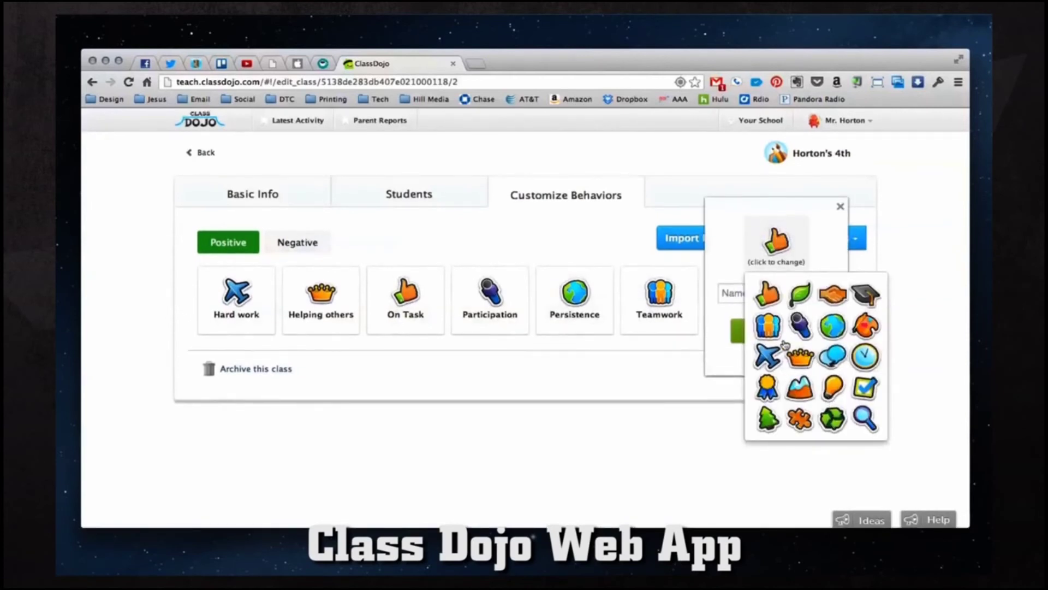
{"action": "left_click", "coordinate": [840, 207]}
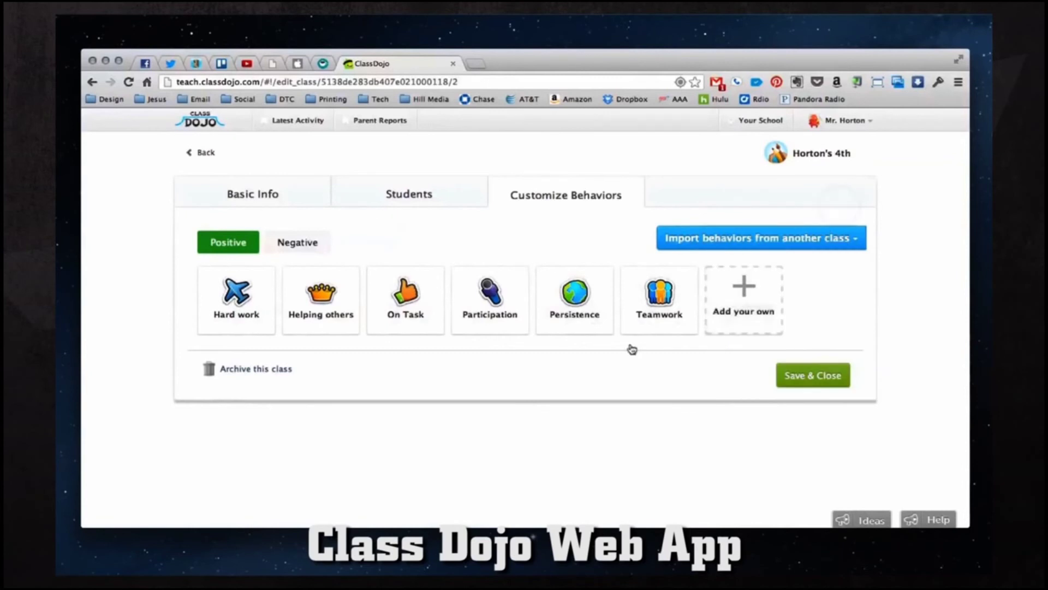
{"action": "left_click", "coordinate": [793, 375]}
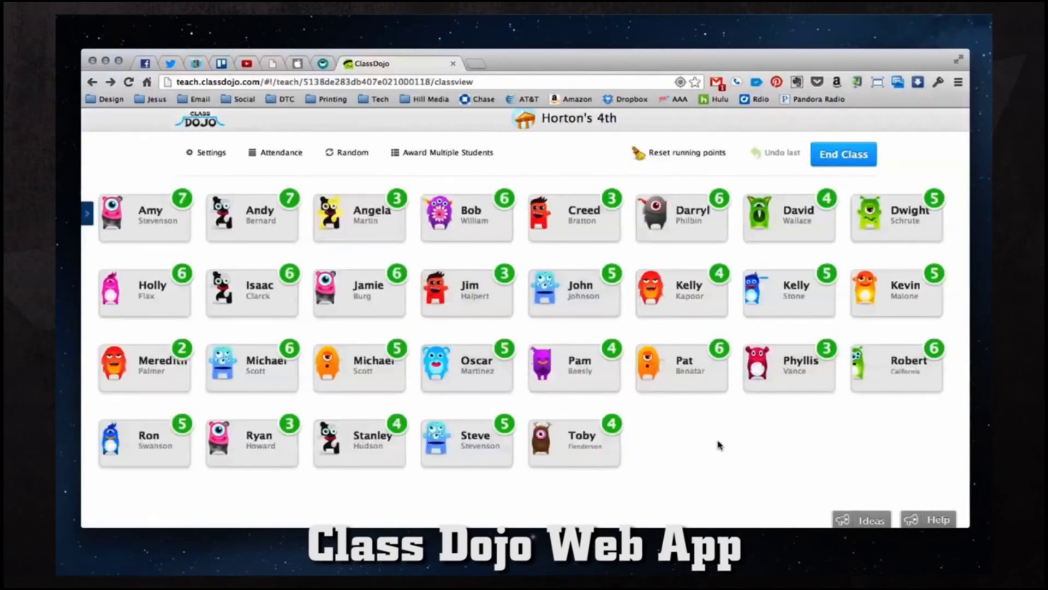
- End the class session and bring up the dashboard
{"action": "left_click", "coordinate": [851, 153]}
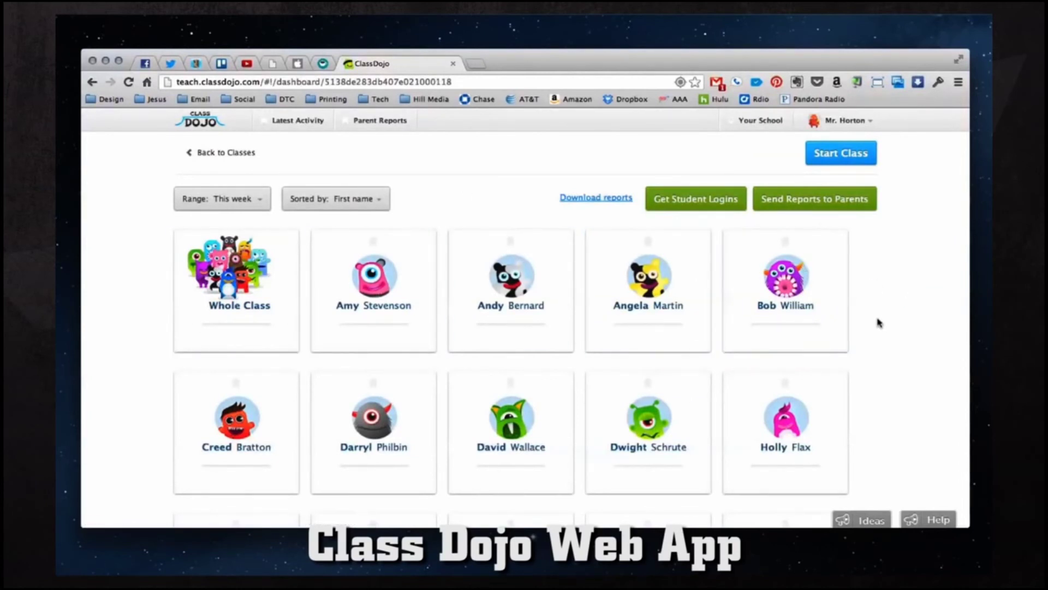
{"action": "scroll", "coordinate": [879, 323], "scroll_direction": "down", "scroll_amount": 10}
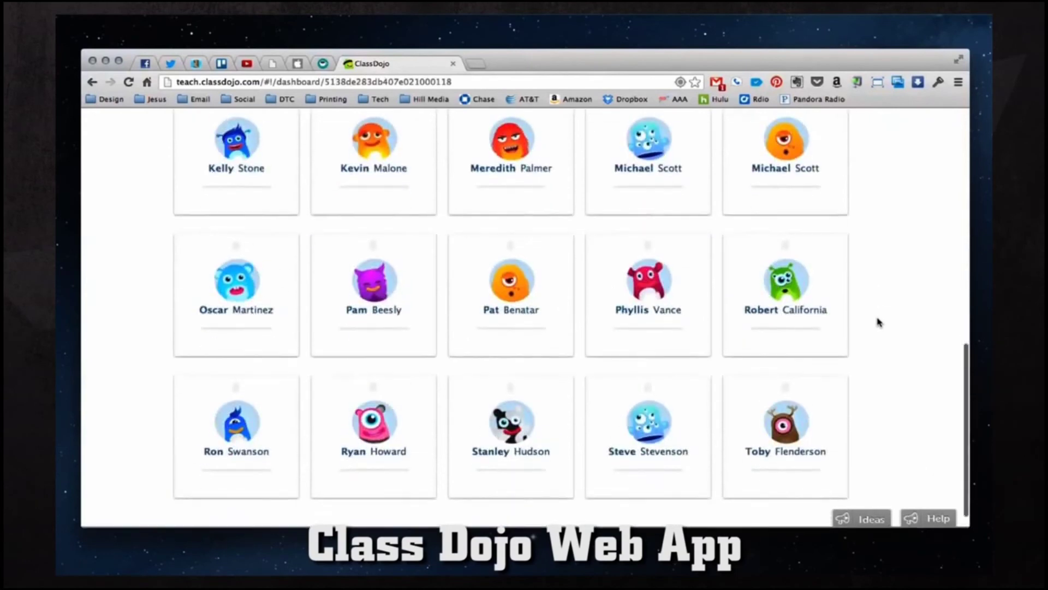
{"action": "scroll", "coordinate": [878, 322], "scroll_direction": "up", "scroll_amount": 10}
- Review the first student's report: 100% Positive chart and 7 awarded points
{"action": "left_click", "coordinate": [360, 283]}
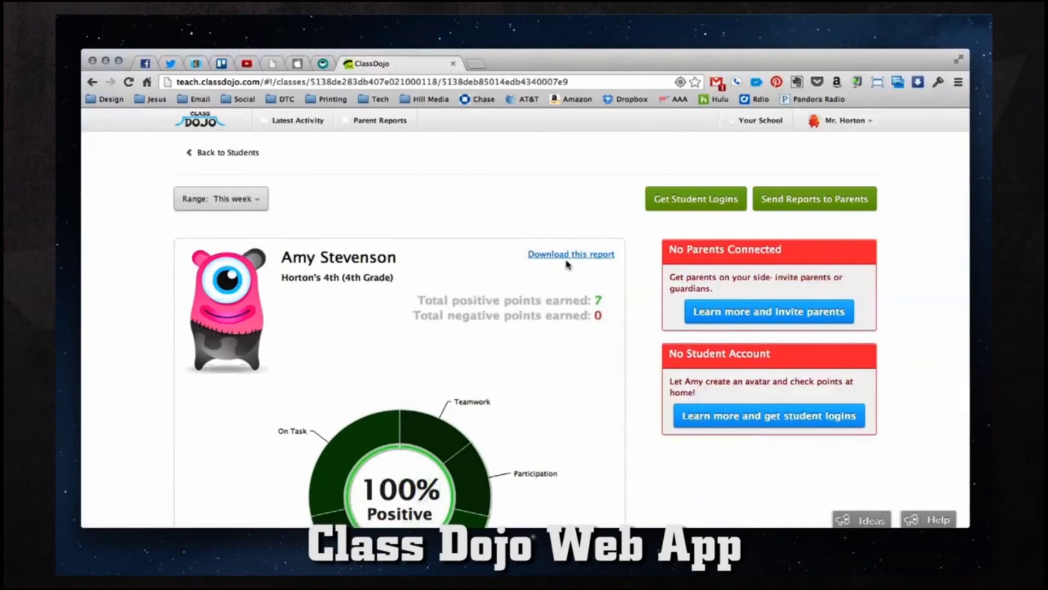
{"action": "scroll", "coordinate": [558, 320], "scroll_direction": "down", "scroll_amount": 3}
{"action": "scroll", "coordinate": [557, 333], "scroll_direction": "down", "scroll_amount": 2}
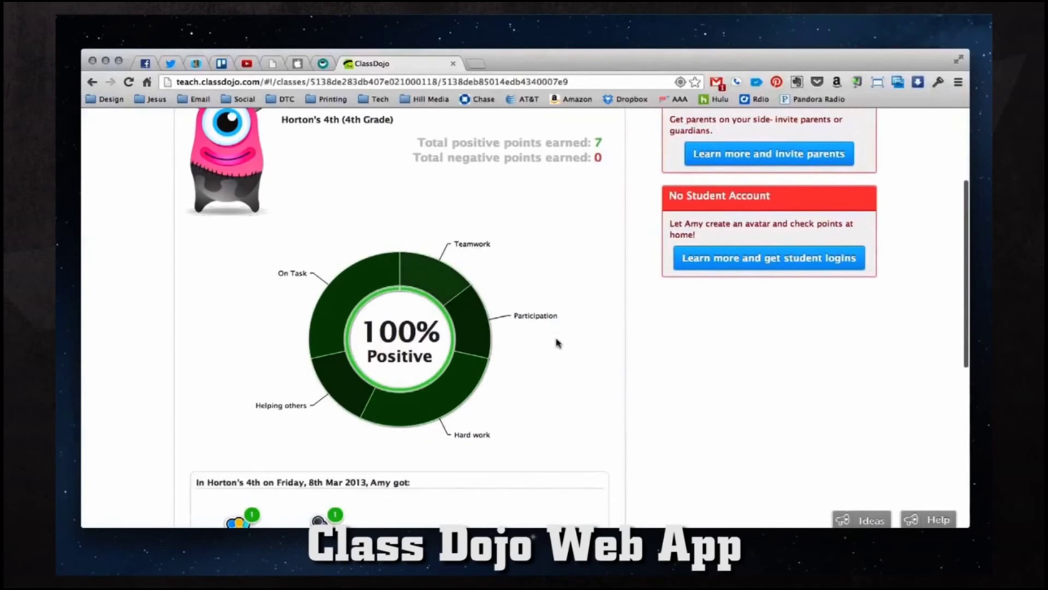
{"action": "scroll", "coordinate": [557, 341], "scroll_direction": "down", "scroll_amount": 2}
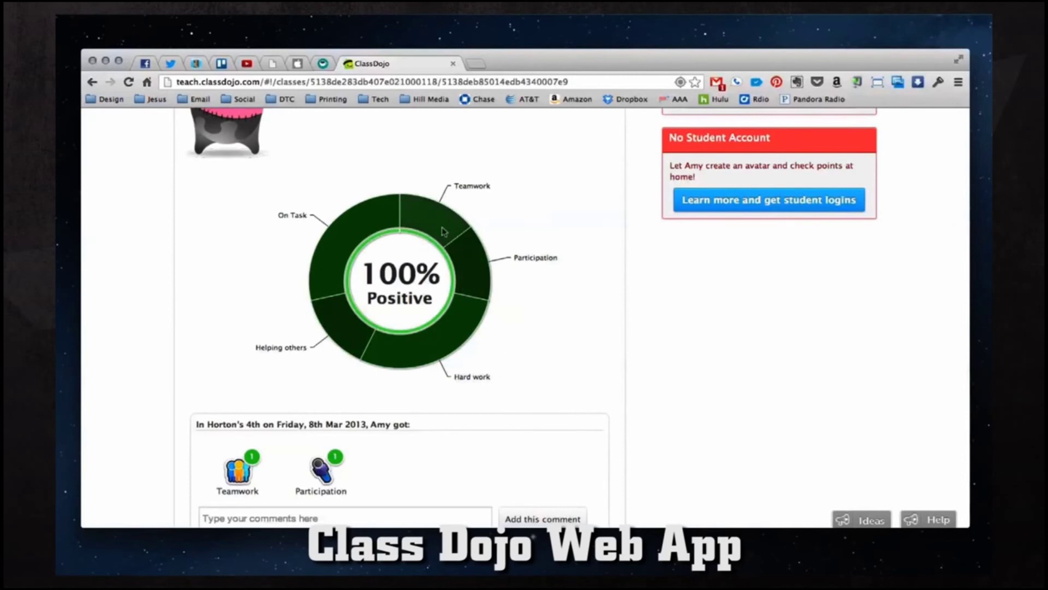
{"action": "scroll", "coordinate": [555, 334], "scroll_direction": "down", "scroll_amount": 1}
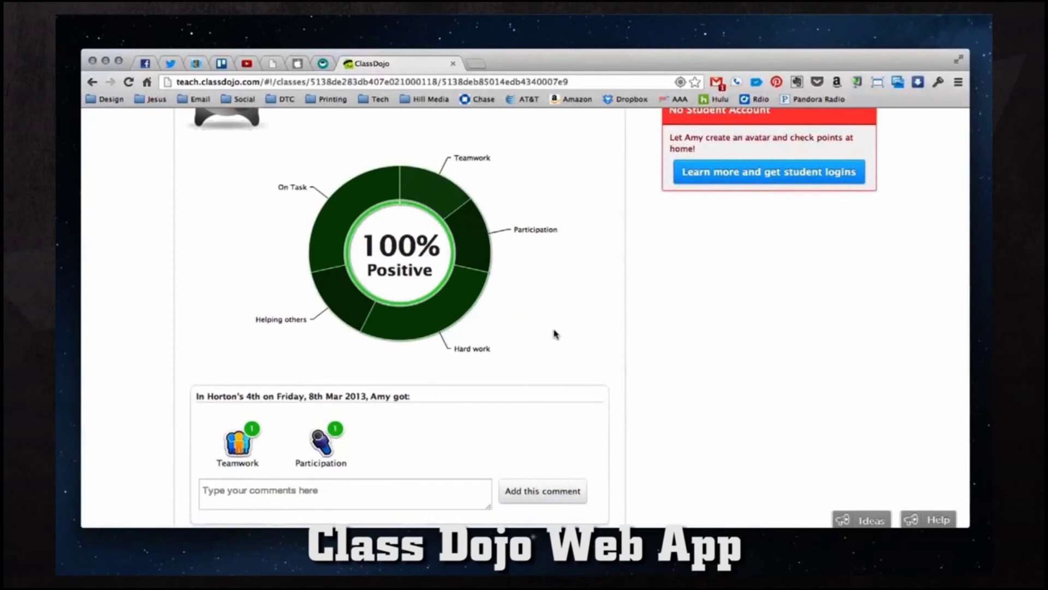
{"action": "scroll", "coordinate": [555, 334], "scroll_direction": "up", "scroll_amount": 8}
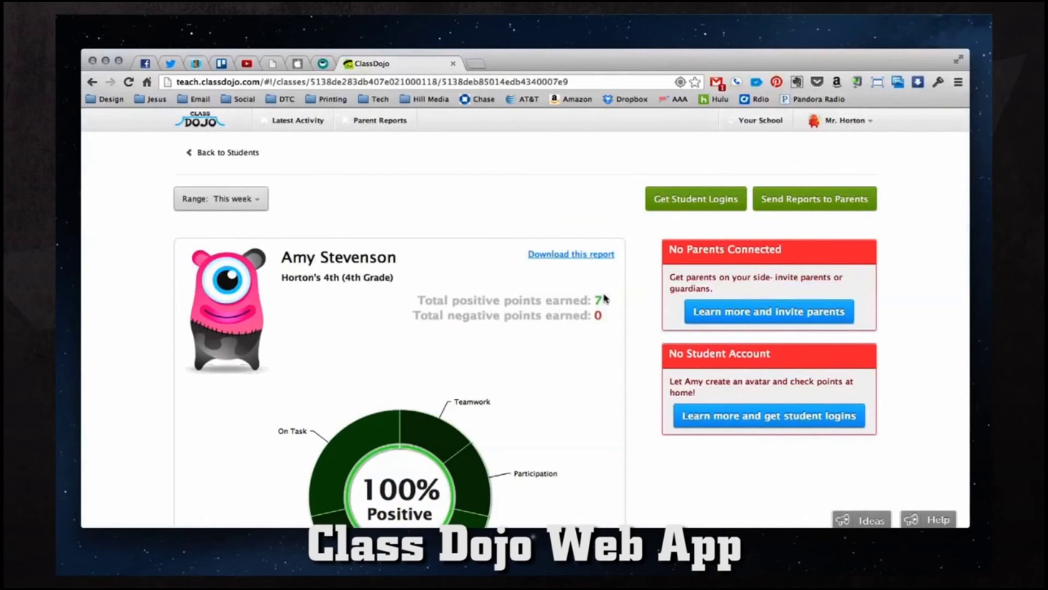
- Go to the Send Reports to Parents page and look at the parent email field
{"action": "left_click", "coordinate": [832, 201]}
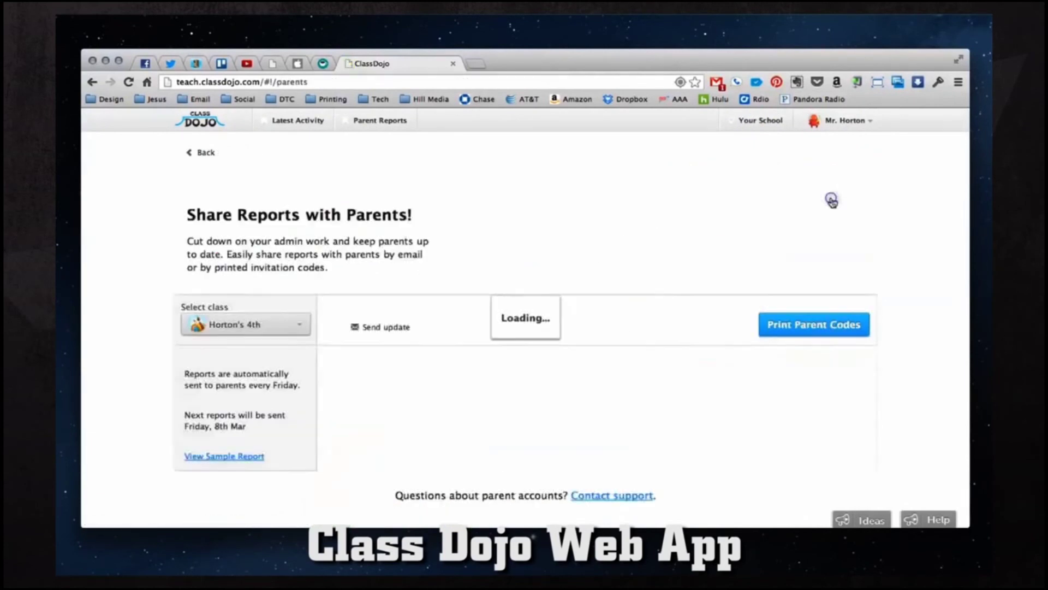
{"action": "scroll", "coordinate": [515, 356], "scroll_direction": "down", "scroll_amount": 2}
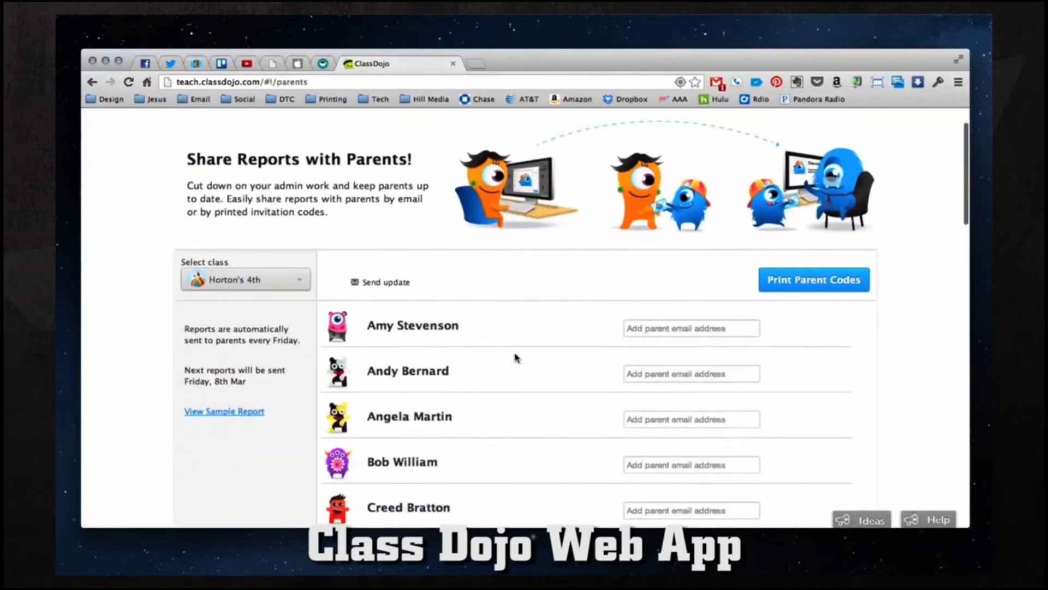
{"action": "scroll", "coordinate": [446, 327], "scroll_direction": "down", "scroll_amount": 6}
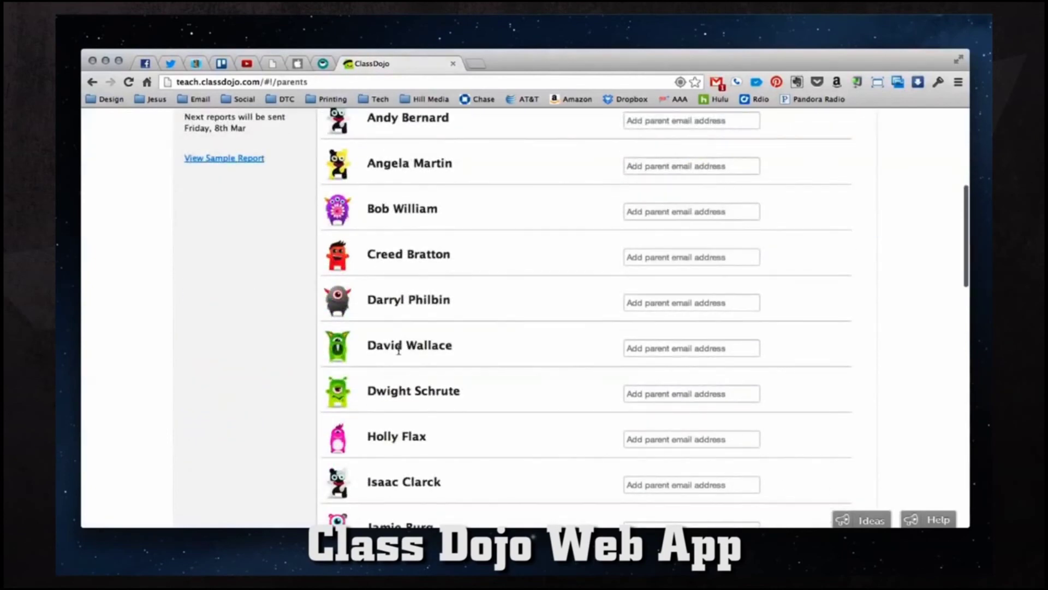
{"action": "left_click", "coordinate": [666, 277]}
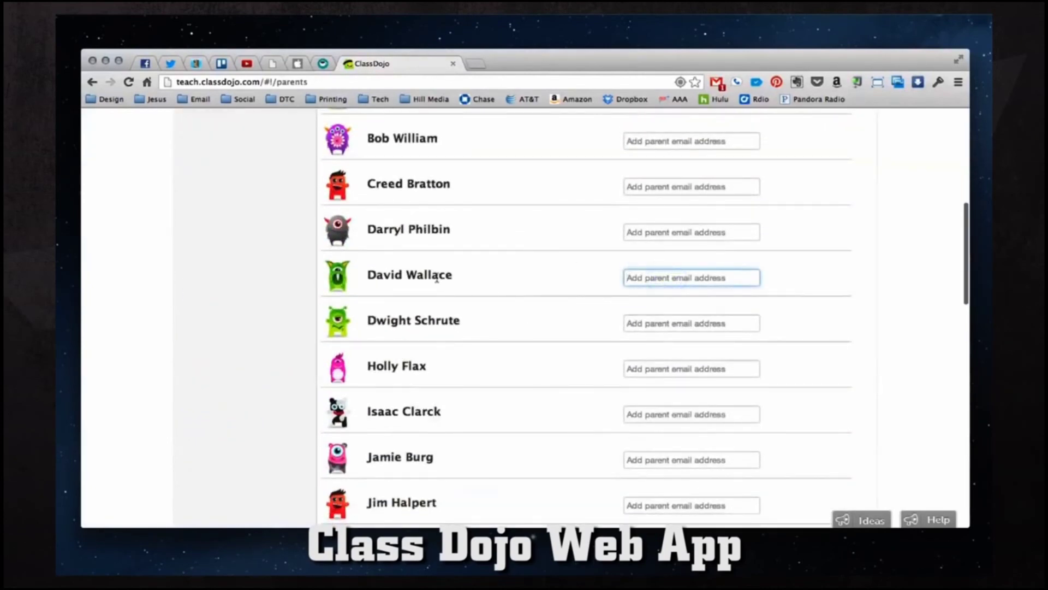
{"action": "scroll", "coordinate": [621, 280], "scroll_direction": "up", "scroll_amount": 5}
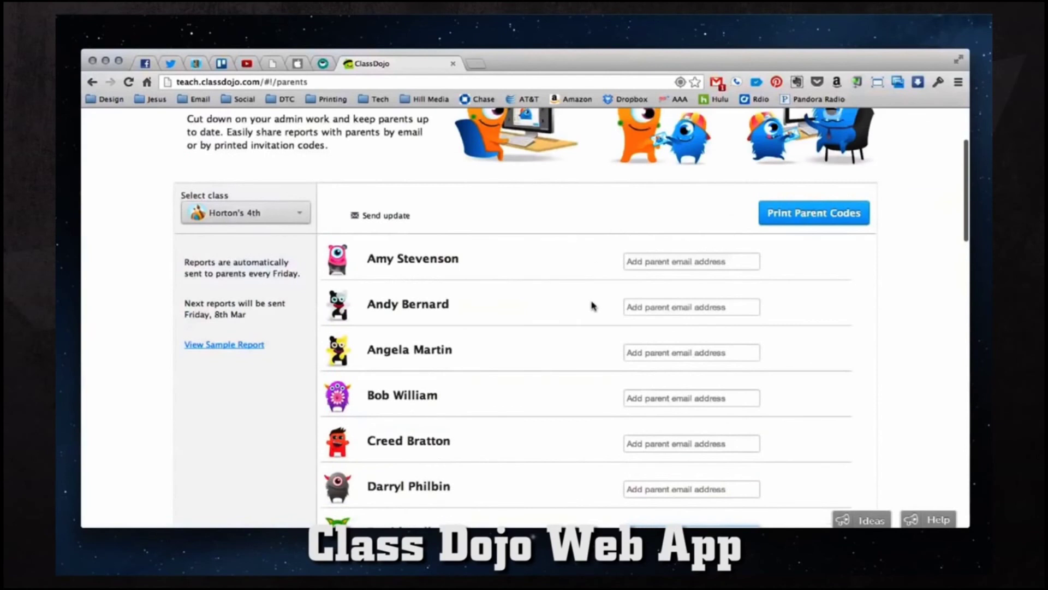
{"action": "scroll", "coordinate": [593, 306], "scroll_direction": "up", "scroll_amount": 2}
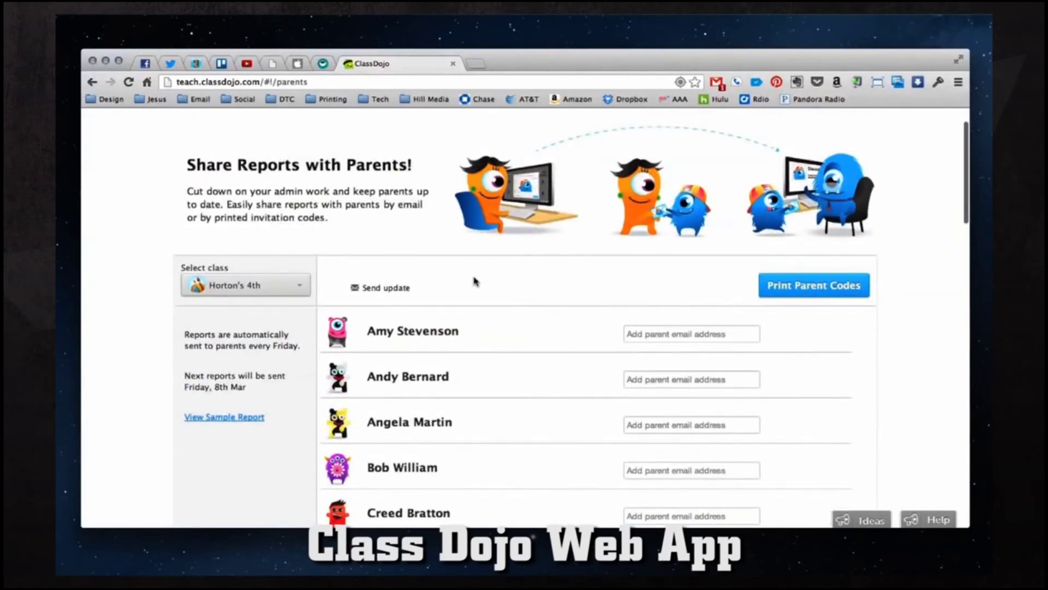
- Download the Horton's 4th parent codes, reselect Horton's 4th, and return to the report
{"action": "left_click", "coordinate": [820, 289]}
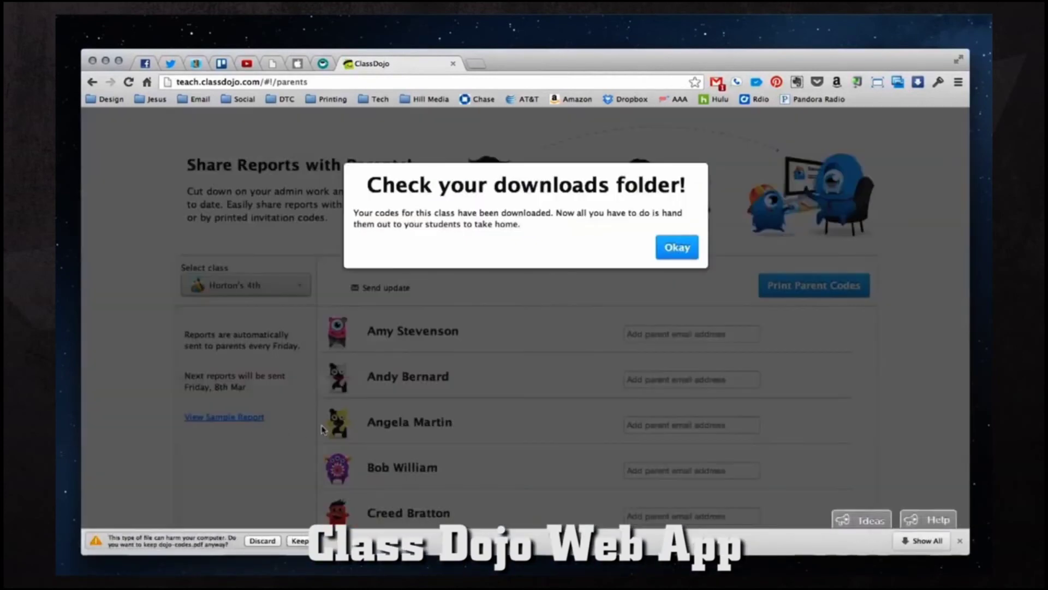
{"action": "left_click", "coordinate": [655, 249]}
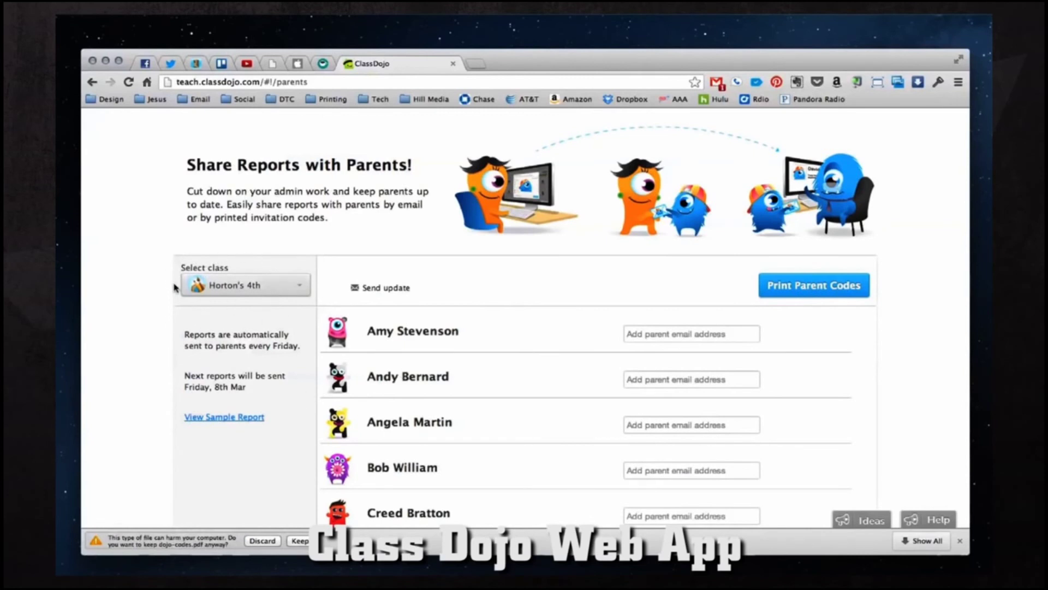
{"action": "left_click", "coordinate": [279, 285]}
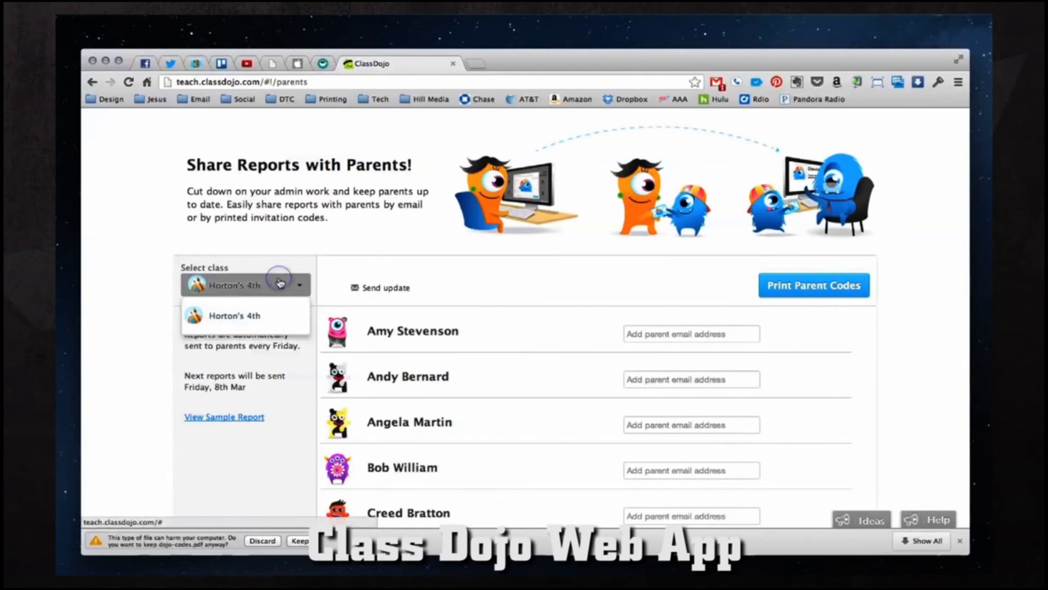
{"action": "left_click", "coordinate": [256, 315]}
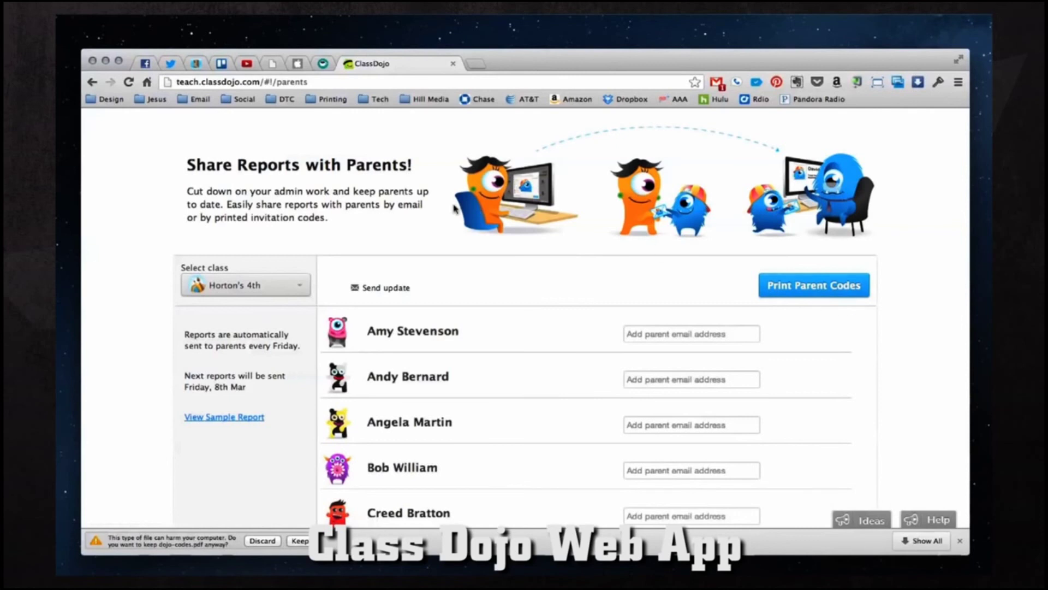
{"action": "scroll", "coordinate": [542, 198], "scroll_direction": "left", "scroll_amount": 5}
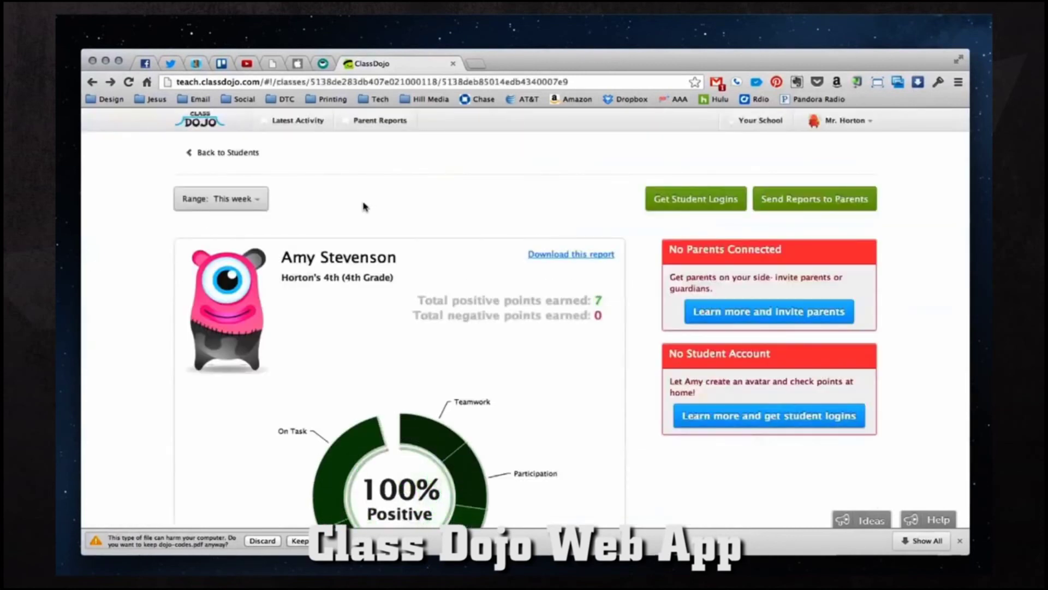
- Keep the report range on This week, then visit Parent Reports and return to the launchpad
{"action": "left_click", "coordinate": [261, 202]}
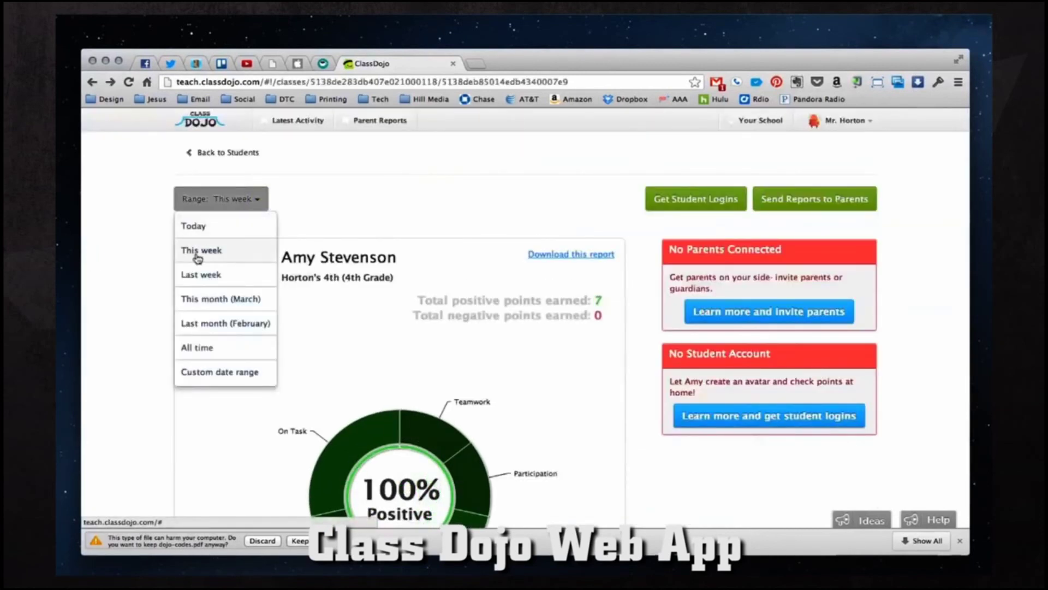
{"action": "left_click", "coordinate": [132, 230]}
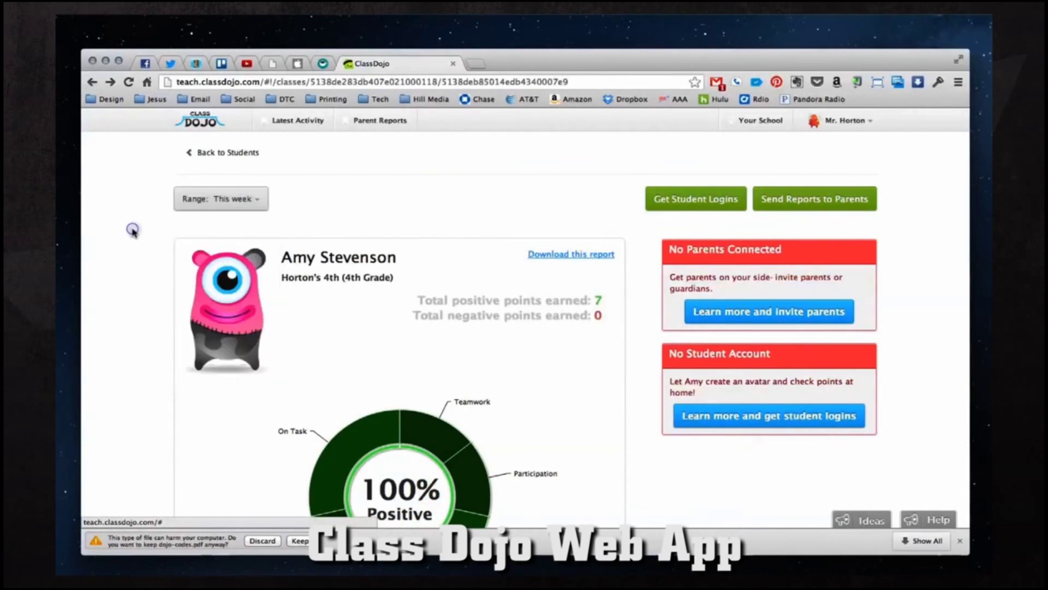
{"action": "left_click", "coordinate": [198, 123]}
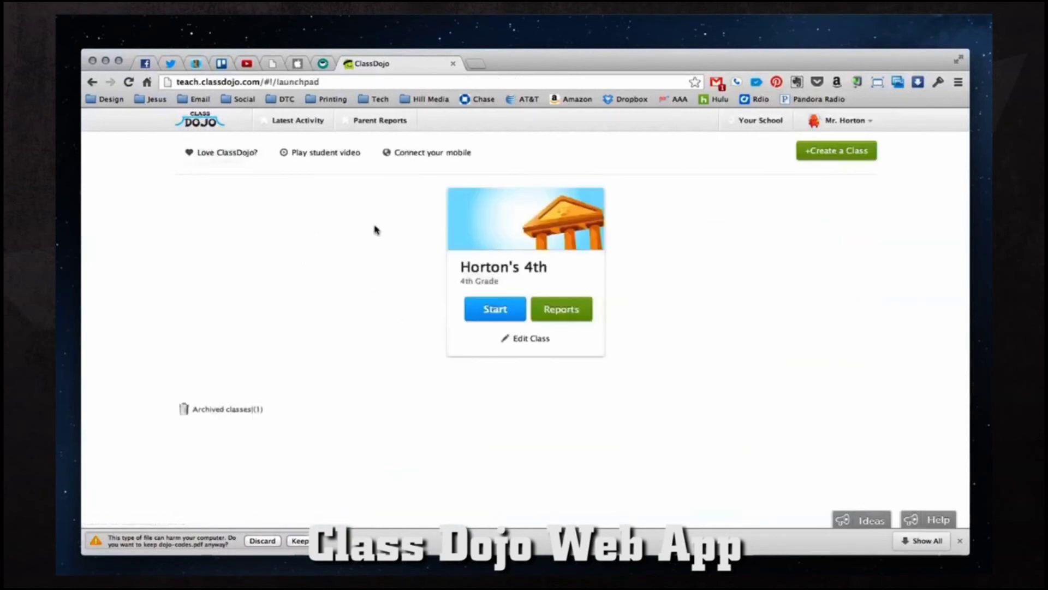
{"action": "left_click", "coordinate": [375, 124]}
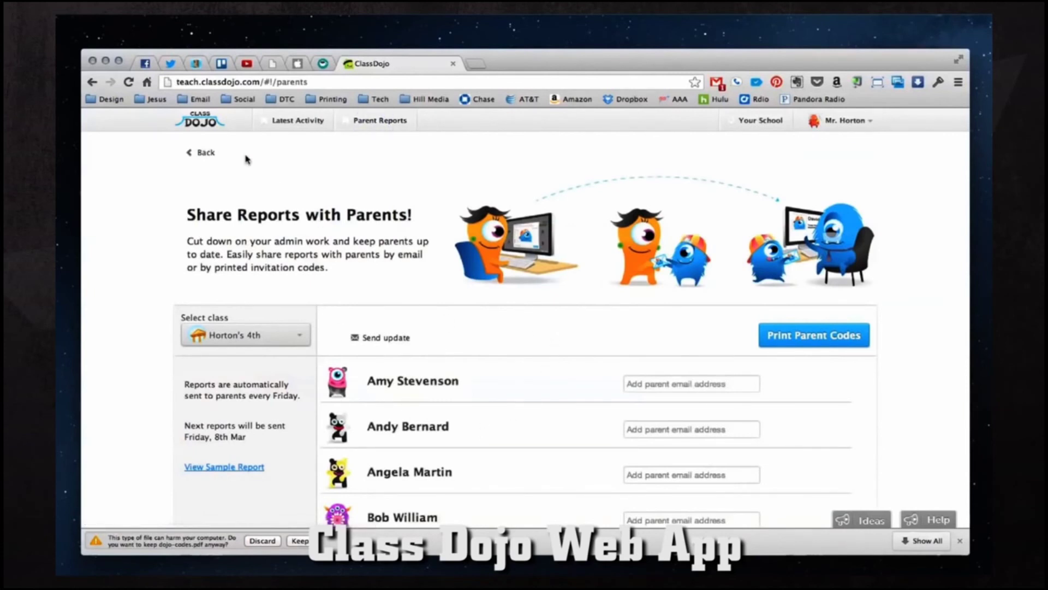
{"action": "left_click", "coordinate": [201, 121]}
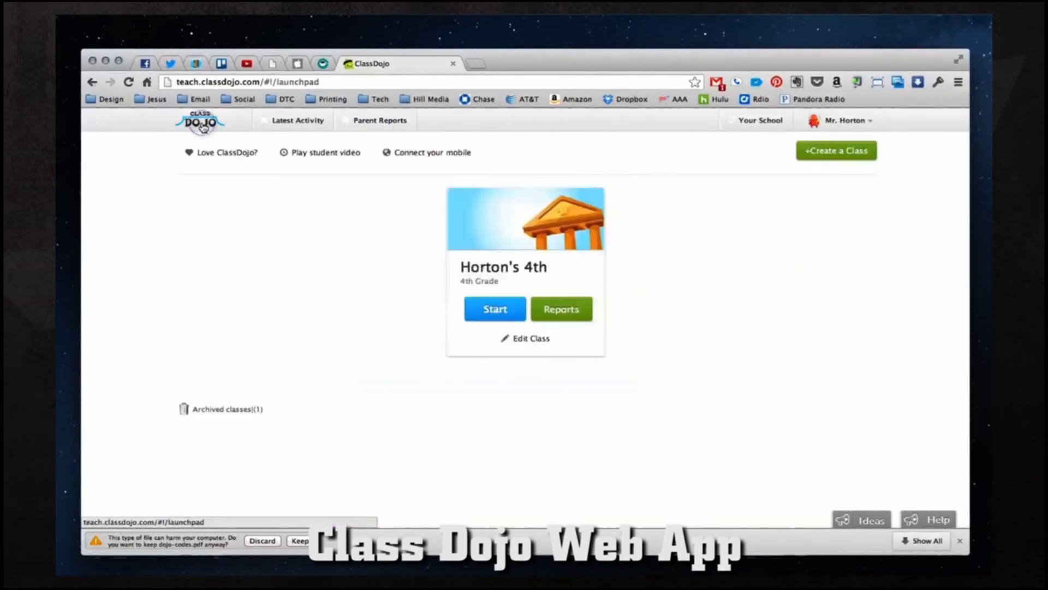
- View the archived classes, then start a new class and cancel it
{"action": "left_click", "coordinate": [235, 409]}
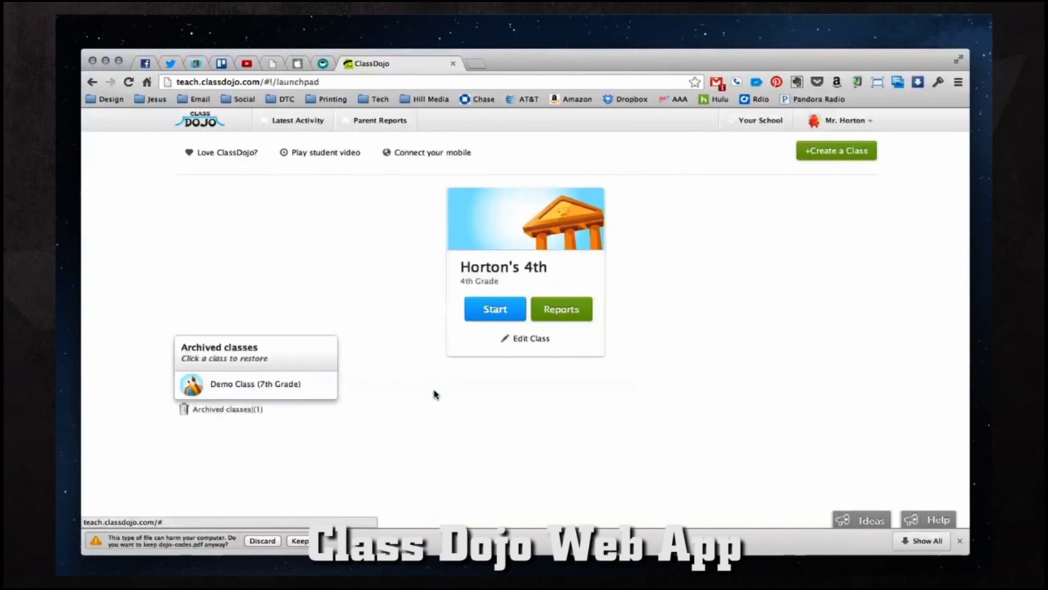
{"action": "left_click", "coordinate": [571, 389]}
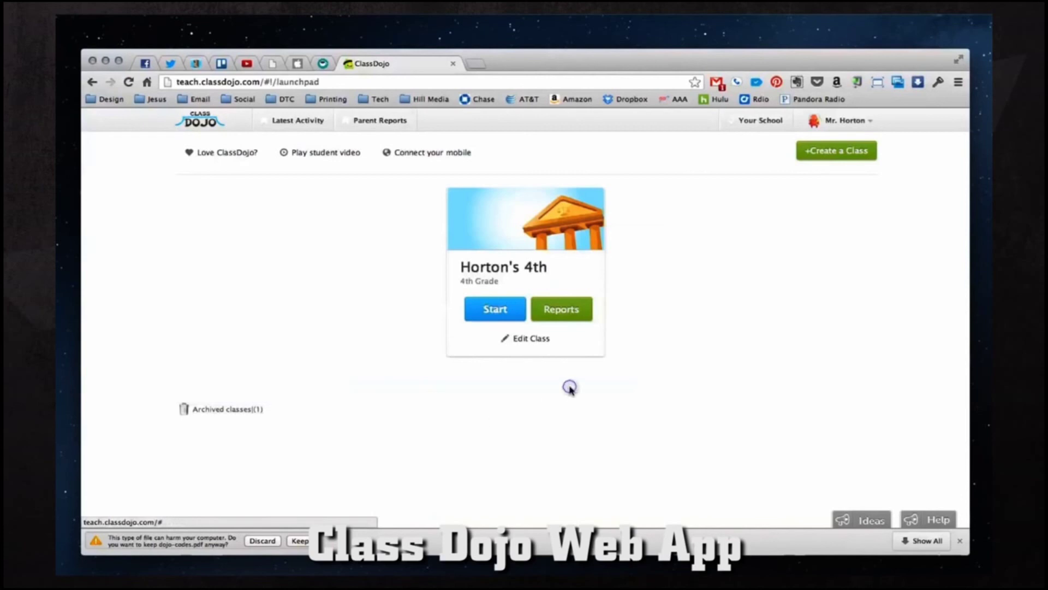
{"action": "left_click", "coordinate": [844, 158]}
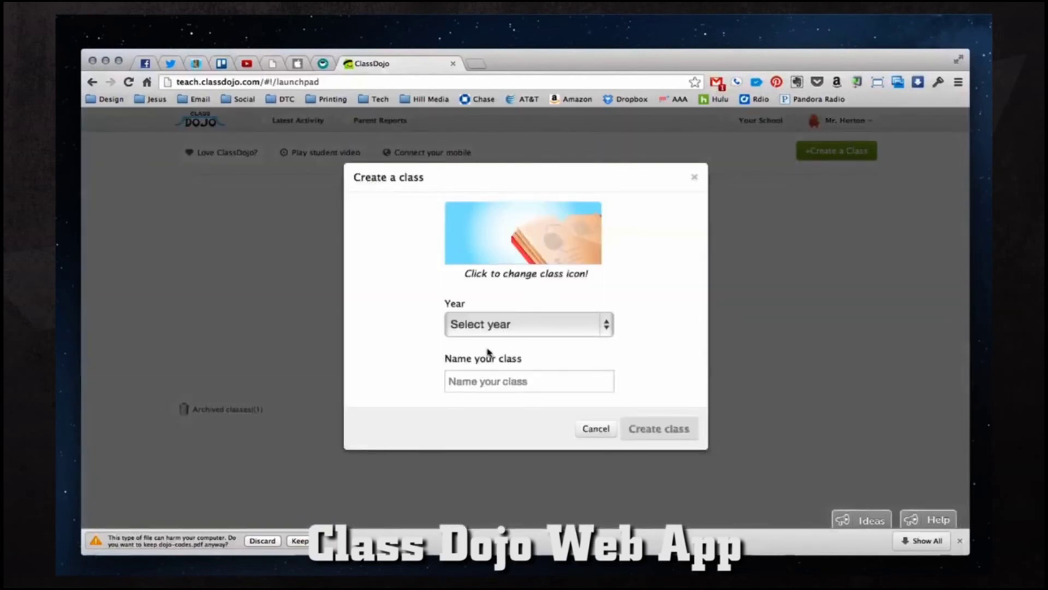
{"action": "left_click", "coordinate": [513, 332]}
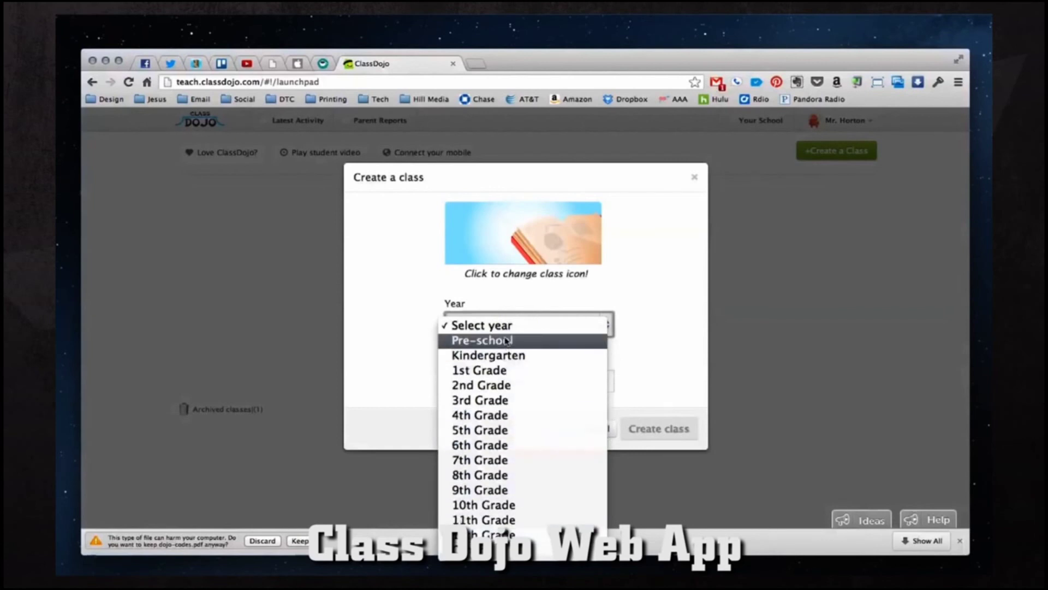
{"action": "left_click", "coordinate": [623, 293]}
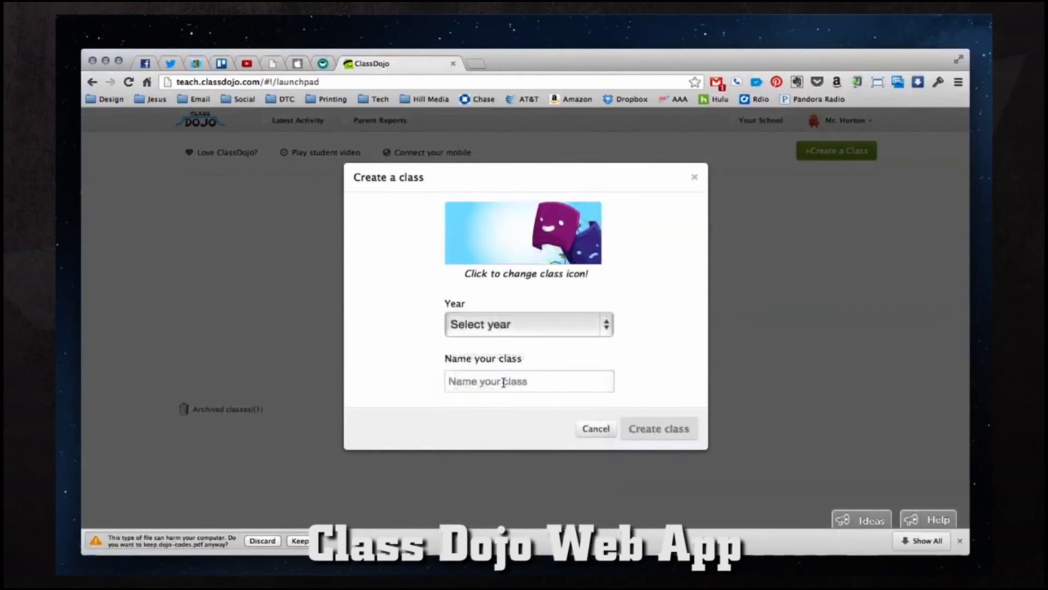
{"action": "left_click", "coordinate": [600, 431]}
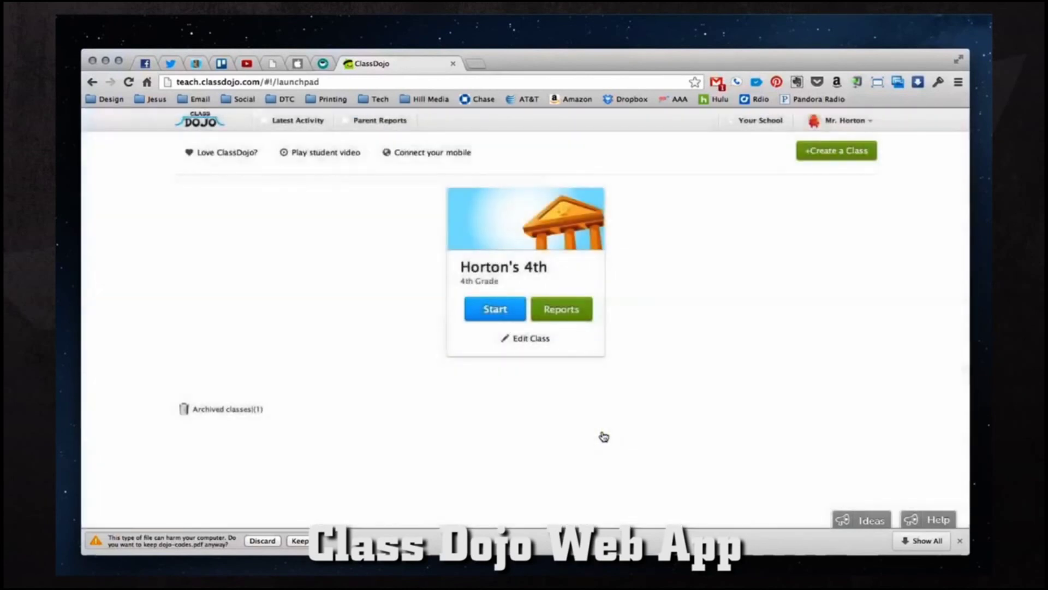